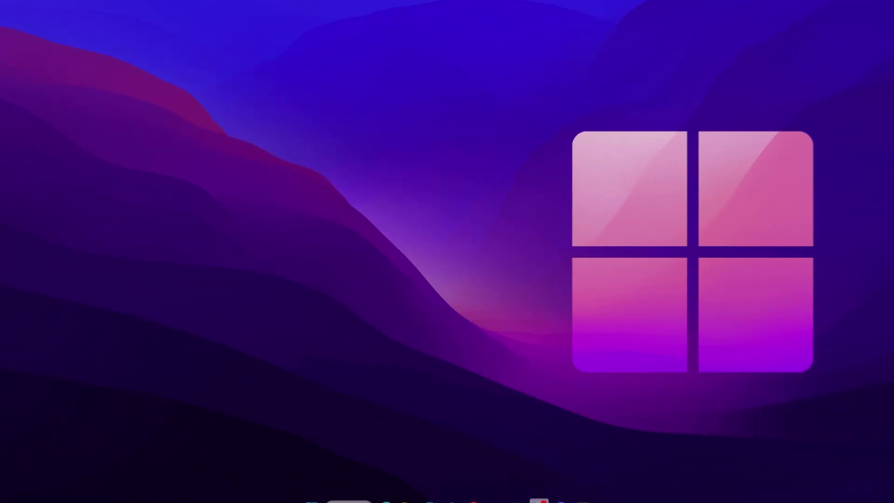
Step: Turn off automatic paging file management and choose Custom size for drive C:
type("performance")
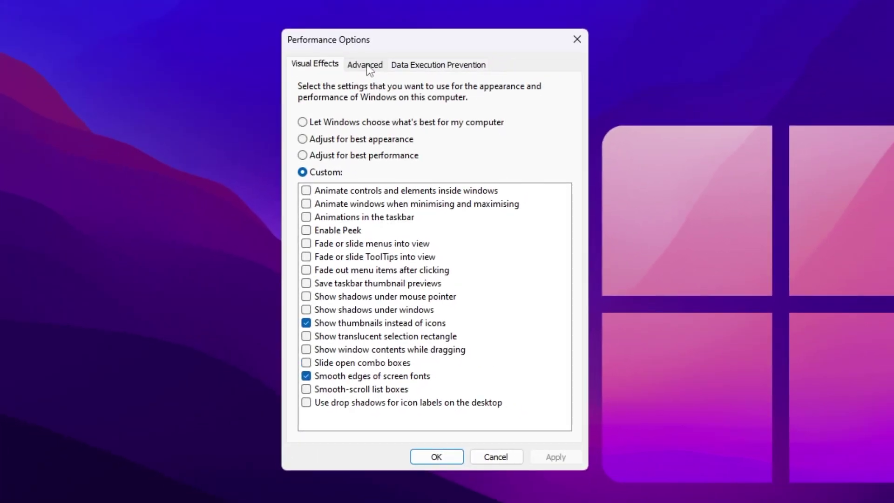
left_click(365, 64)
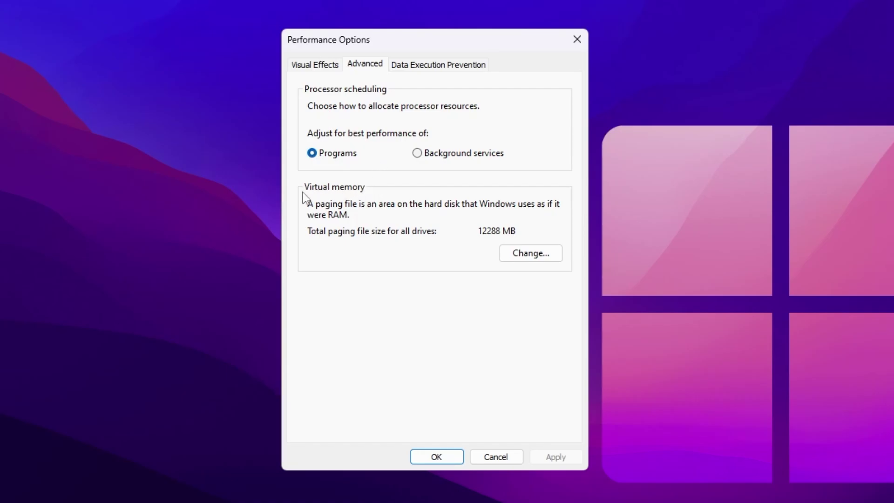
left_click(529, 254)
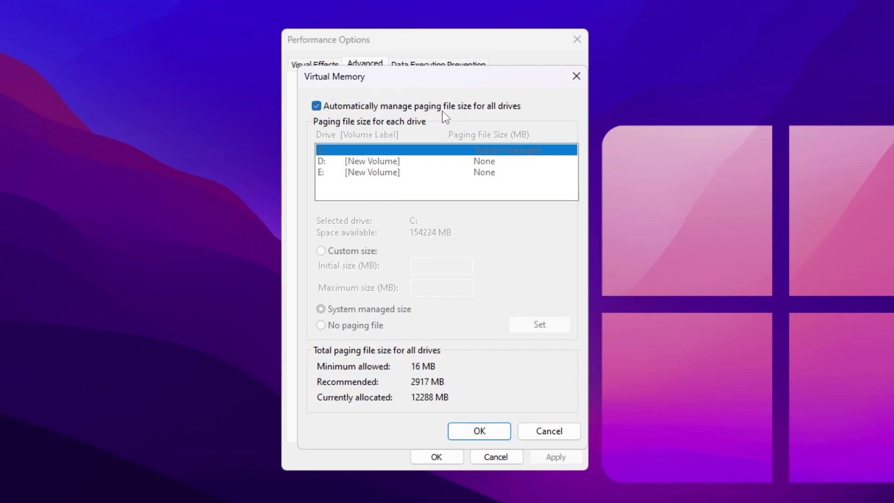
left_click(320, 107)
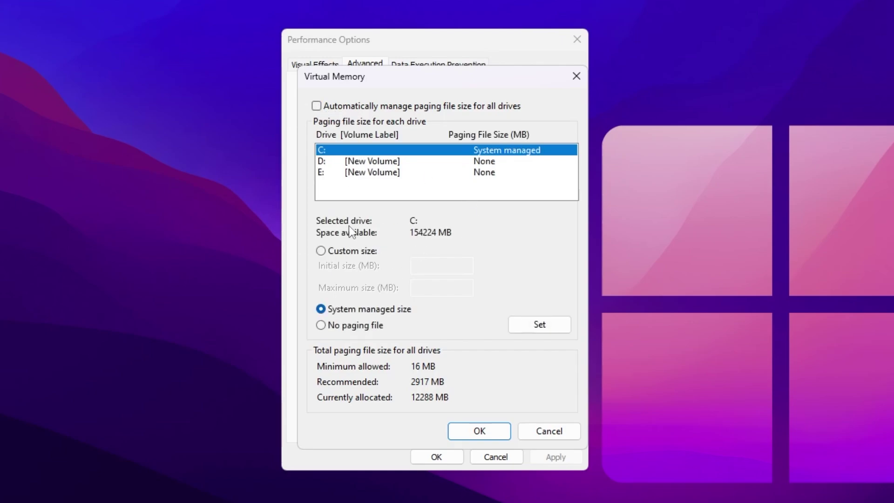
left_click(339, 256)
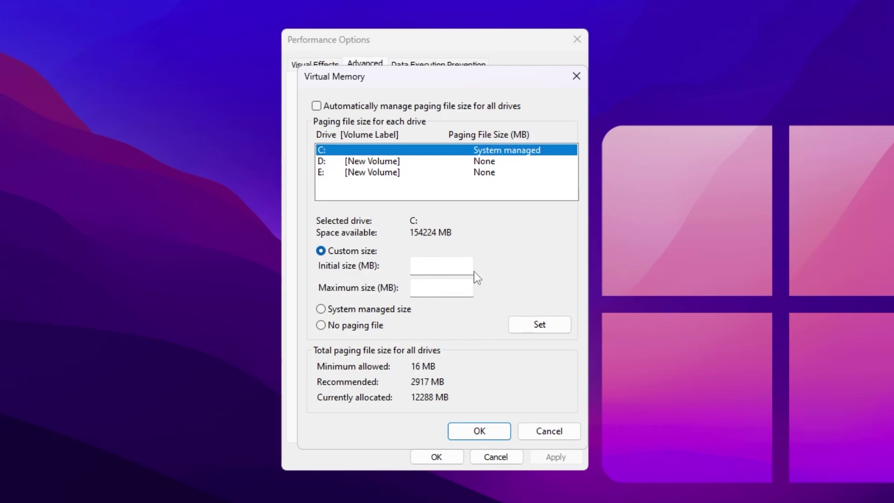
Step: Launch Calculator from the Start menu search
key("super")
type("calculator")
left_click(289, 258)
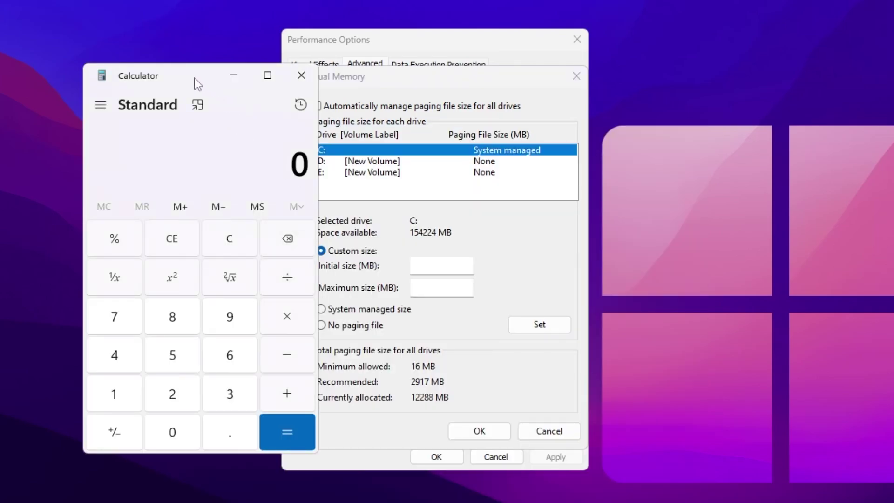
Step: Move Calculator beside the dialog and compute 8 × 1024 = 8,192
left_click_drag(194, 78, 717, 80)
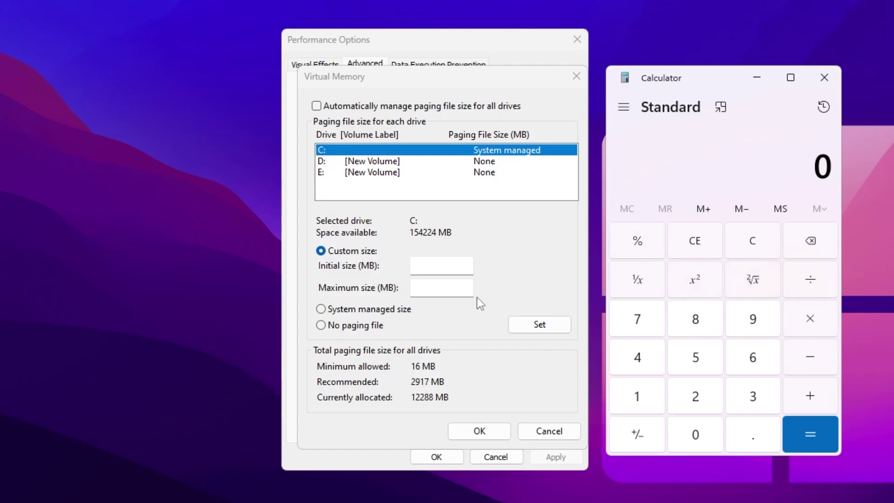
left_click(695, 319)
left_click(809, 321)
left_click(637, 396)
left_click(695, 435)
left_click(695, 396)
left_click(637, 357)
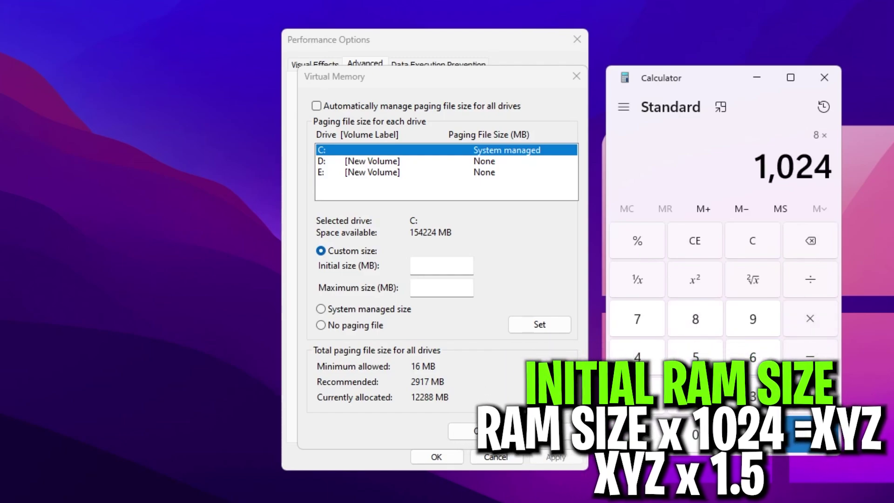
left_click(810, 436)
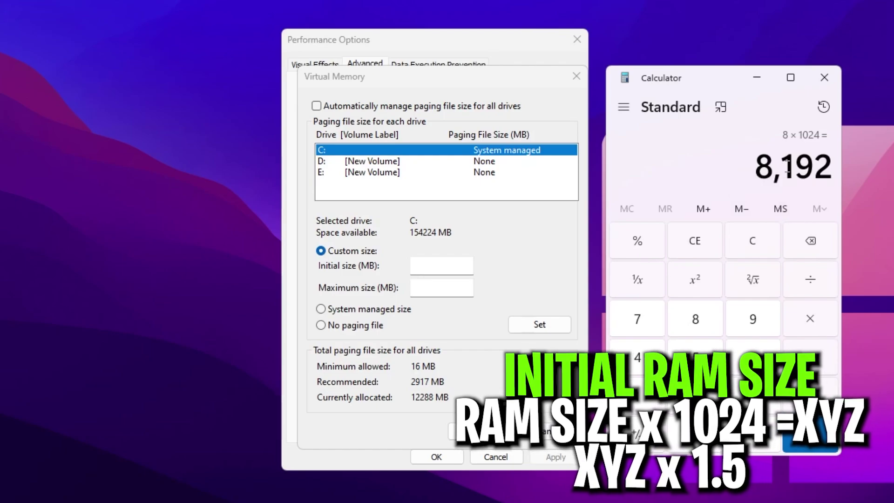
Step: Multiply 8192 by 1.5 to get 12,288
left_click(816, 318)
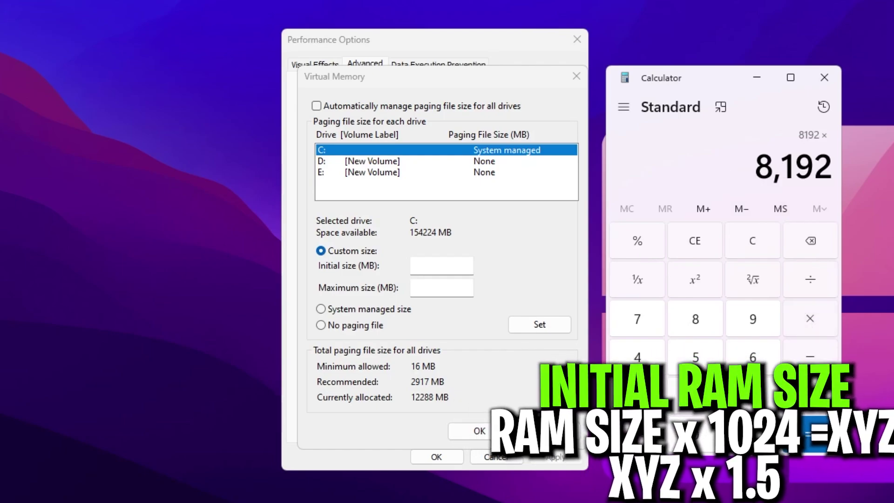
left_click(637, 396)
left_click(752, 435)
left_click(695, 357)
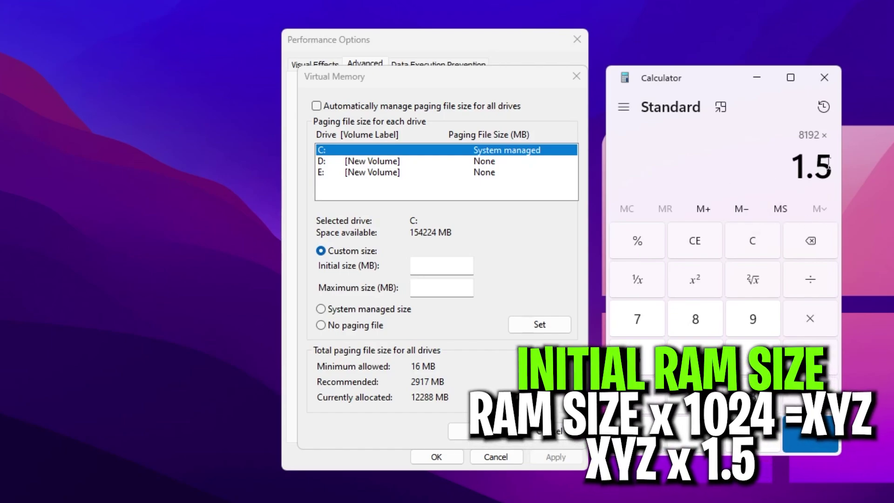
left_click(808, 445)
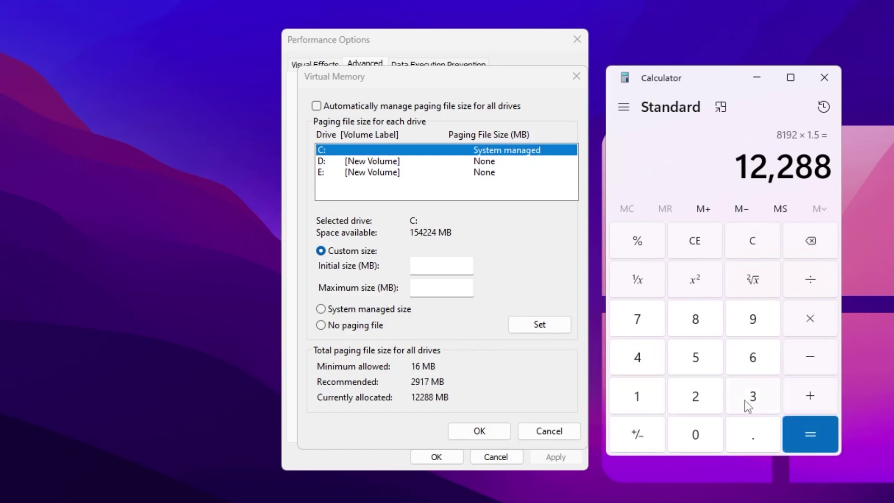
Step: Set drive C:'s paging file to initial 12288 MB and maximum 24576 MB (12288 × 2)
left_click(440, 266)
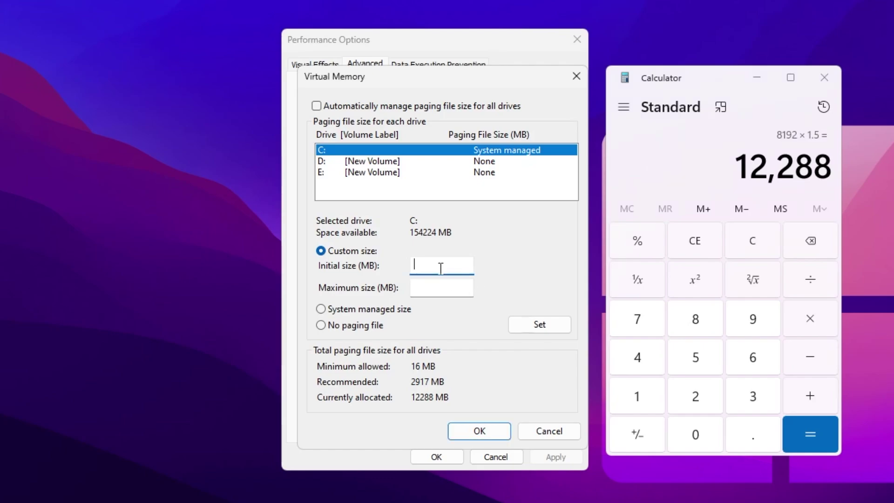
type("12288")
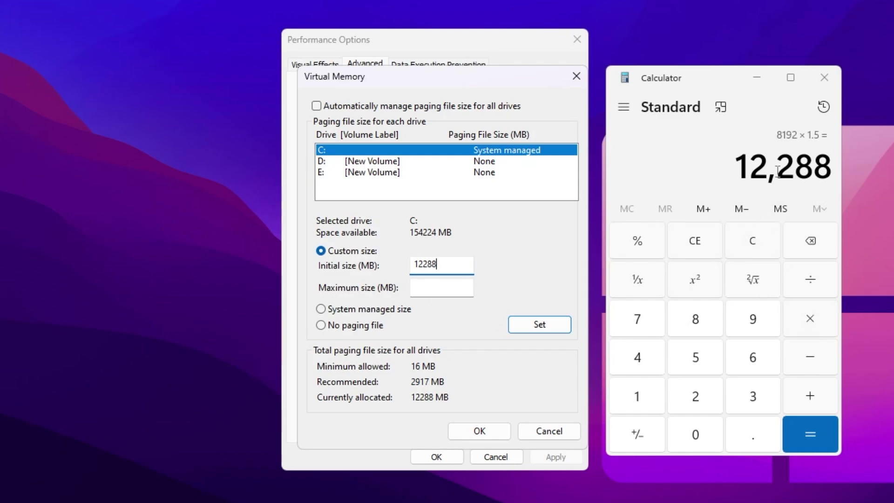
left_click(819, 320)
left_click(693, 395)
left_click(793, 423)
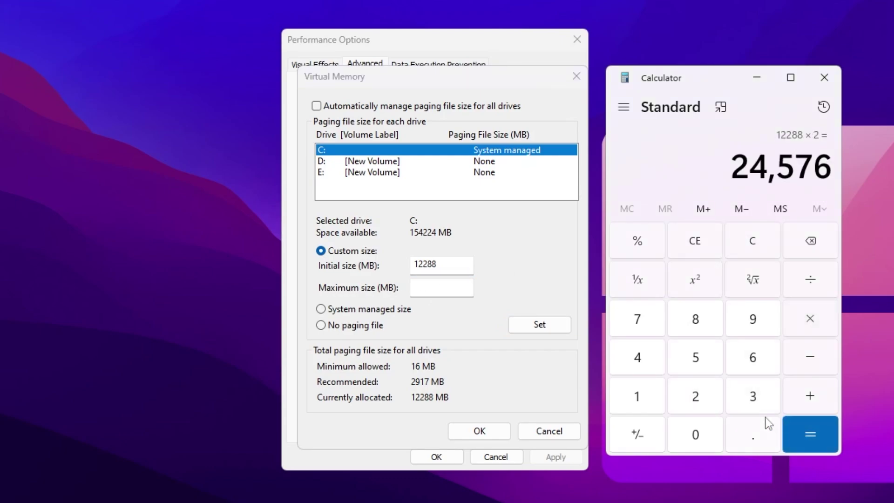
left_click(434, 282)
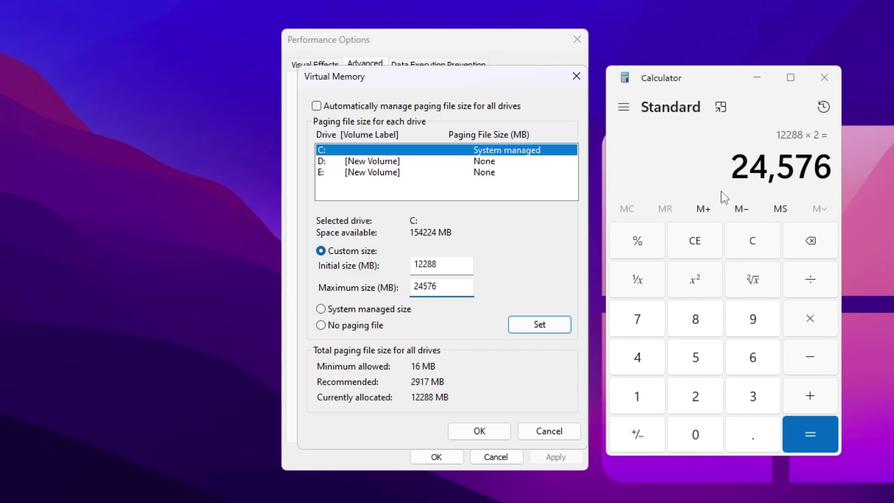
left_click(554, 324)
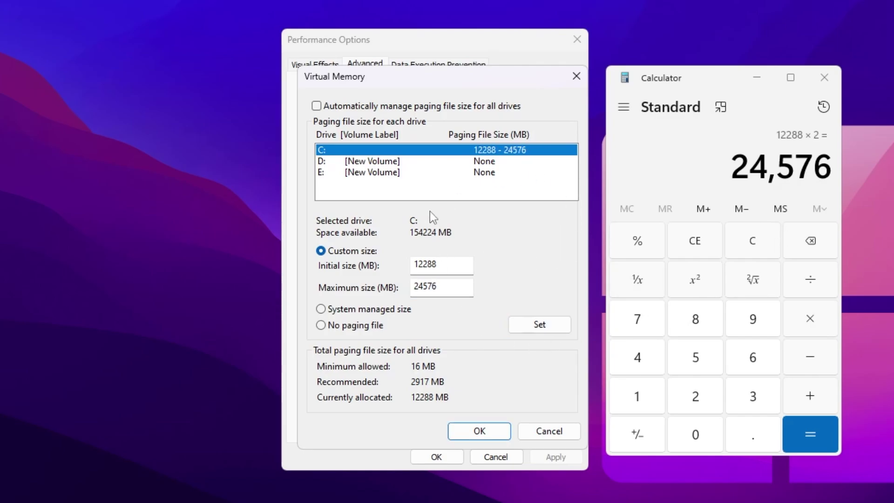
Step: Confirm the virtual memory change, acknowledge the restart notice, and apply Performance Options
left_click(479, 433)
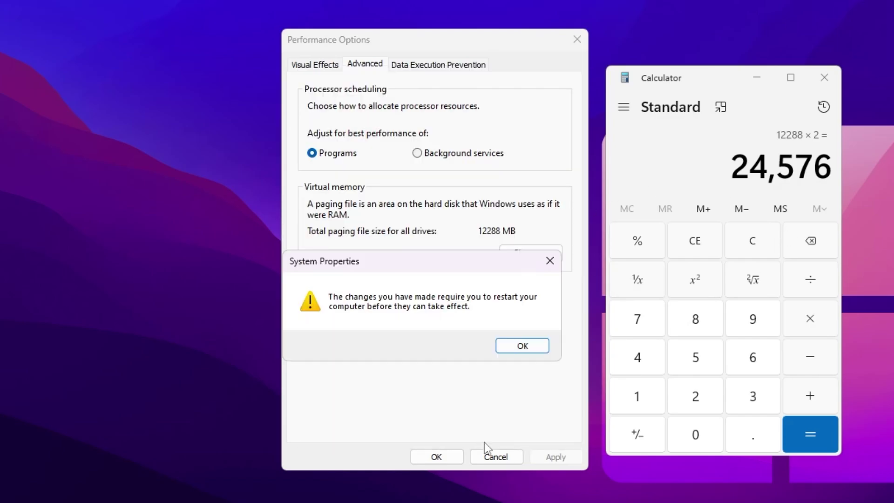
left_click(520, 346)
left_click(556, 456)
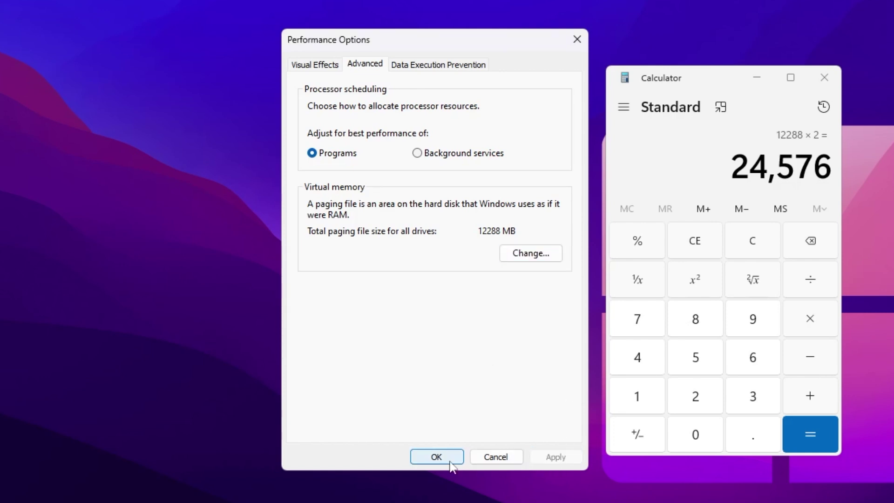
left_click(445, 457)
Step: Close the leftover Calculator window
left_click(816, 75)
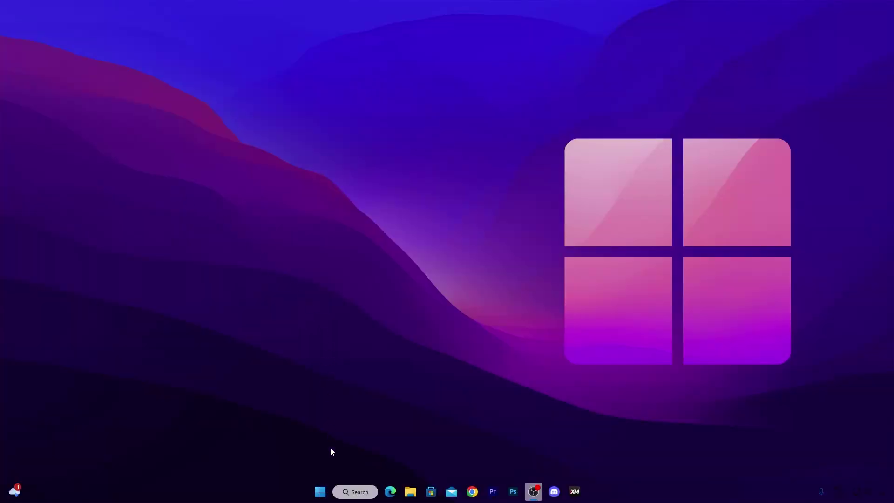
Step: Open Device Manager and bring up the High precision event timer's options under System devices
left_click(354, 491)
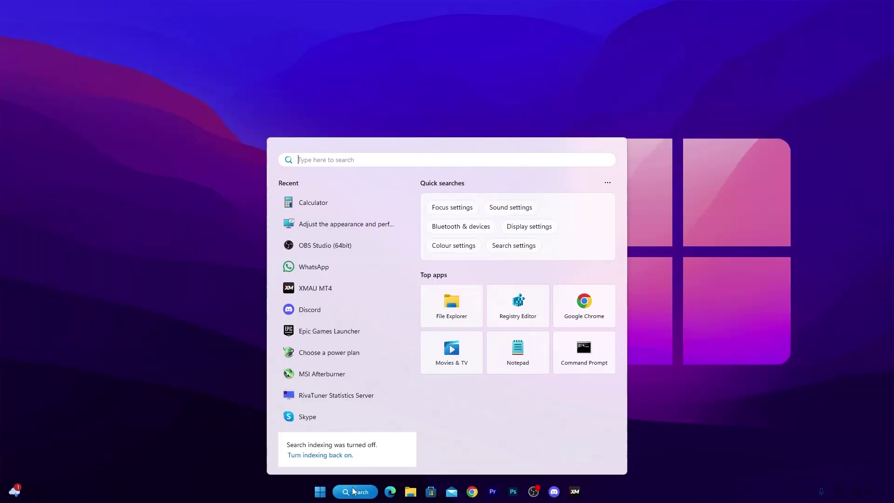
type("device")
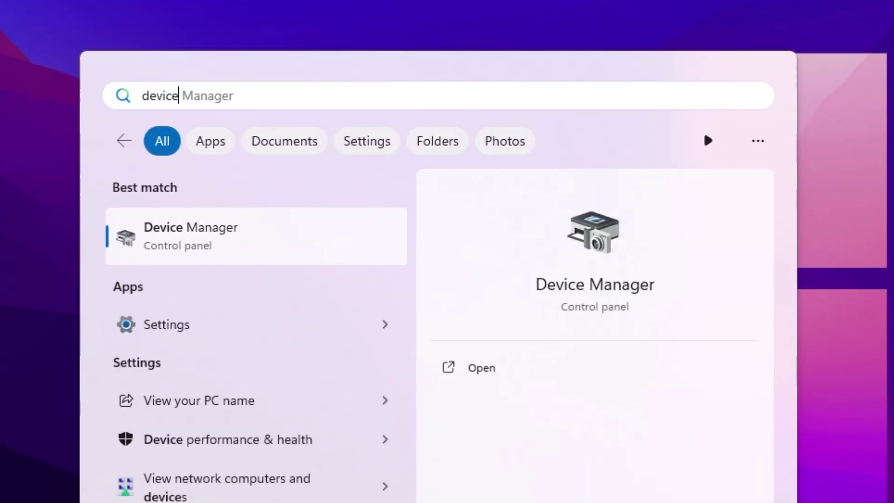
left_click(200, 236)
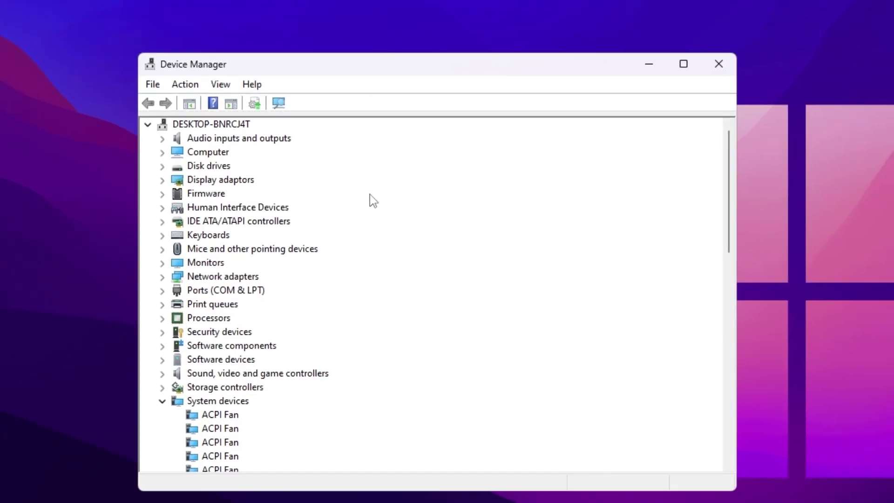
scroll(298, 246, "down", 3)
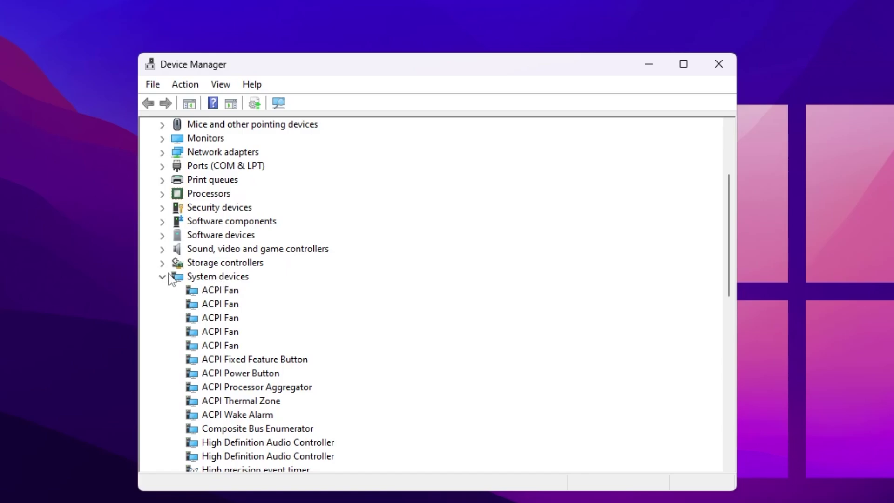
scroll(289, 329, "down", 2)
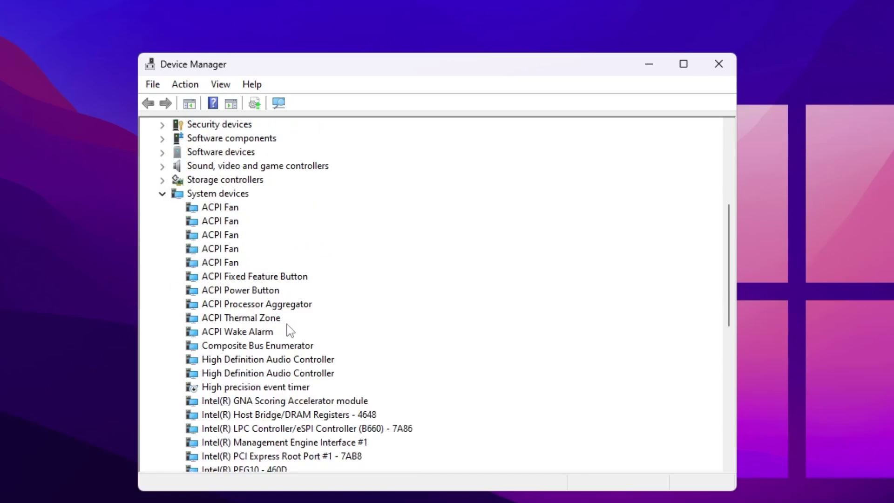
right_click(247, 390)
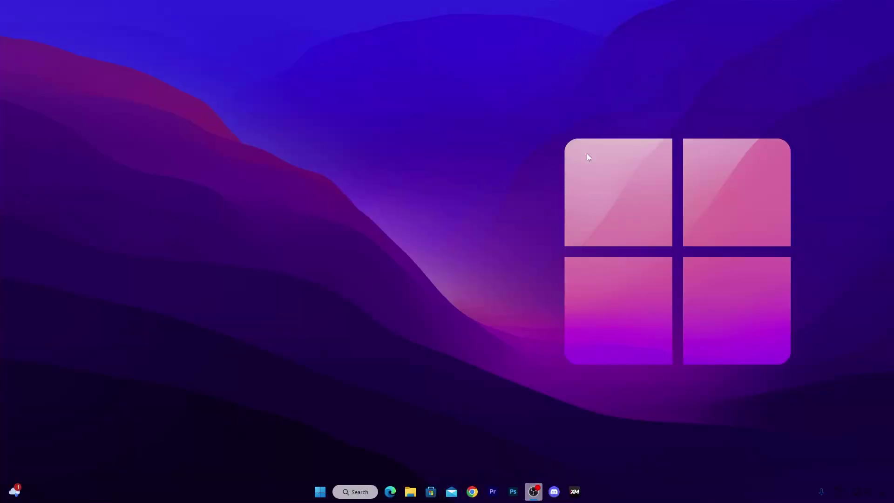
Step: Launch the Local Group Policy Editor from the Run prompt
key("super+r")
left_click_drag(103, 394, 430, 200)
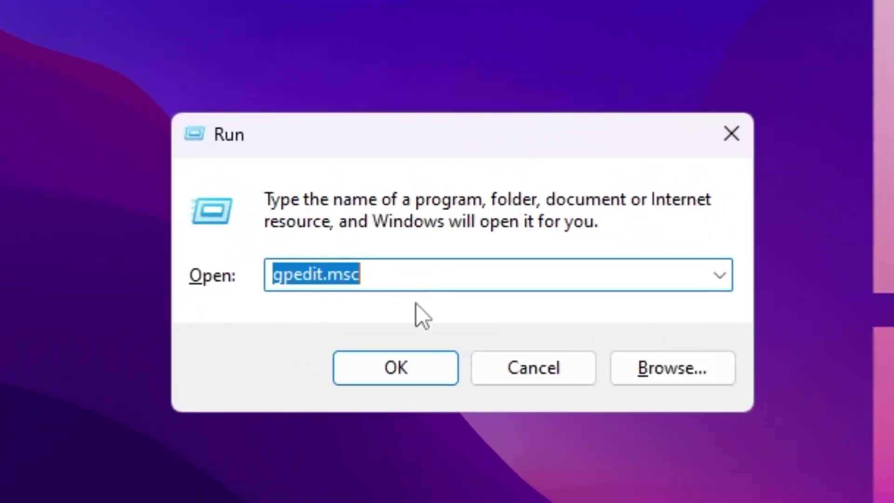
left_click(412, 369)
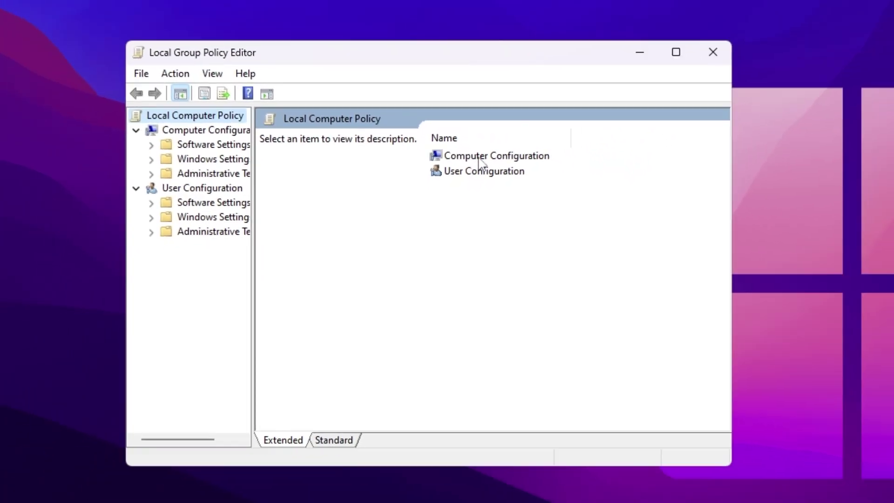
Step: Navigate to Administrative Templates > System > Power Management > Power Throttling Settings and open Turn off Power Throttling
double_click(479, 158)
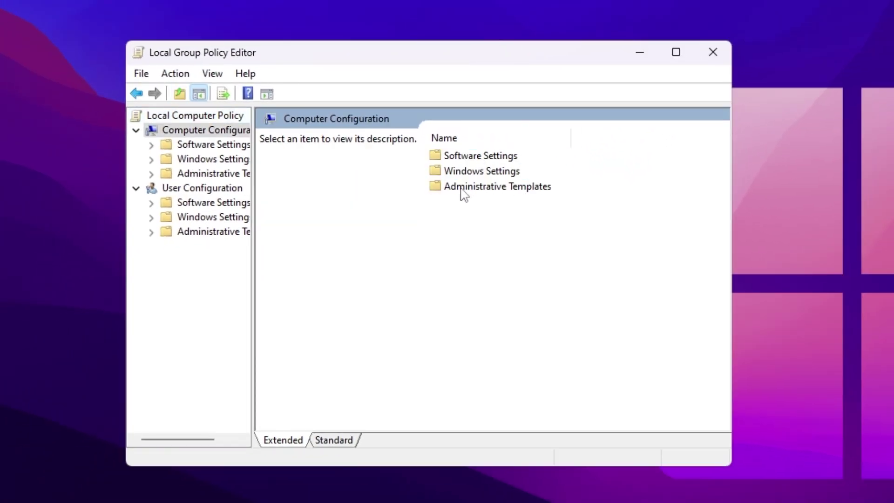
double_click(480, 187)
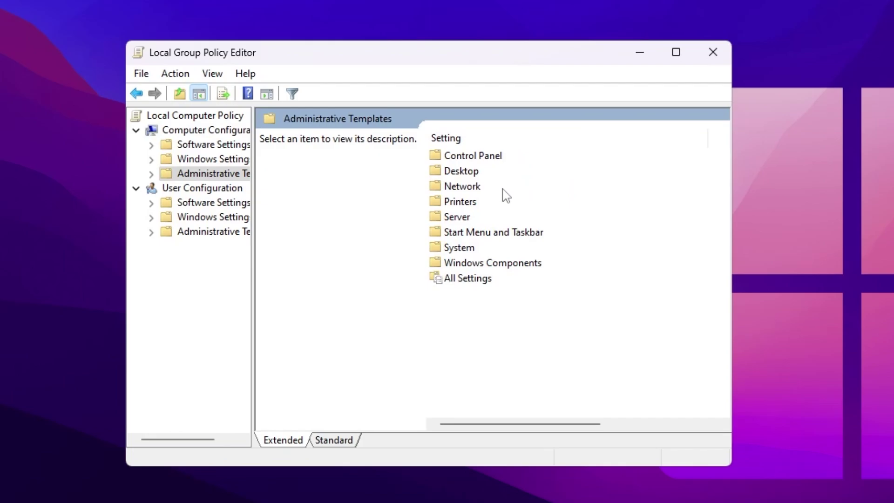
double_click(466, 247)
scroll(467, 249, "down", 3)
scroll(467, 253, "down", 5)
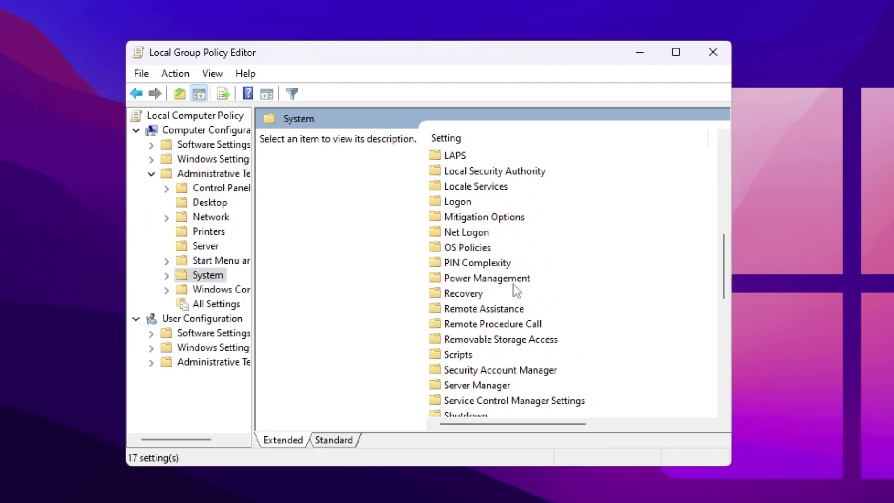
scroll(498, 302, "up", 1)
double_click(520, 322)
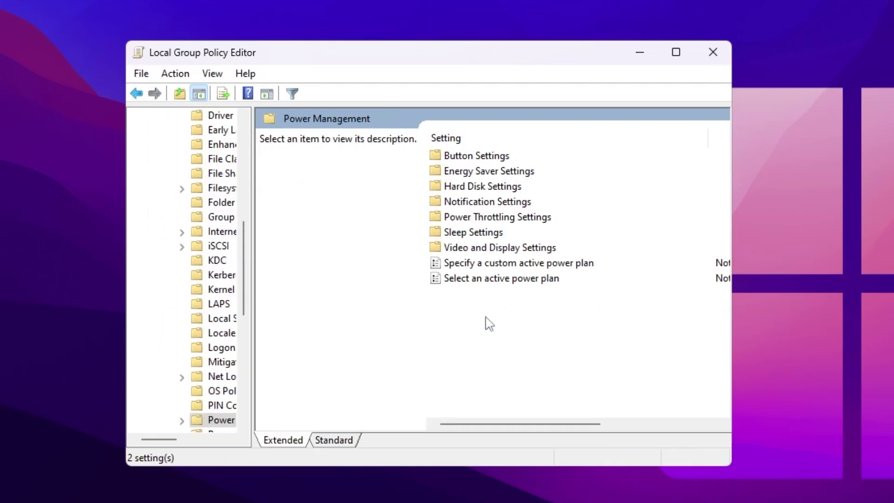
double_click(517, 218)
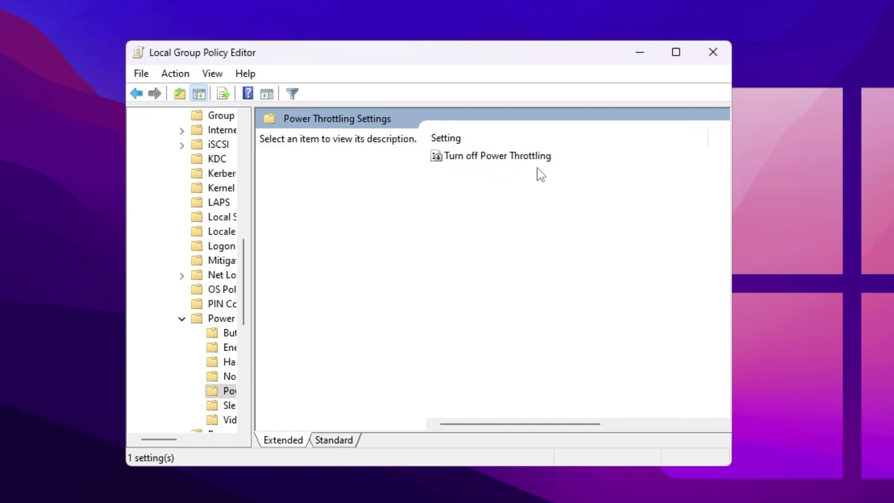
double_click(470, 156)
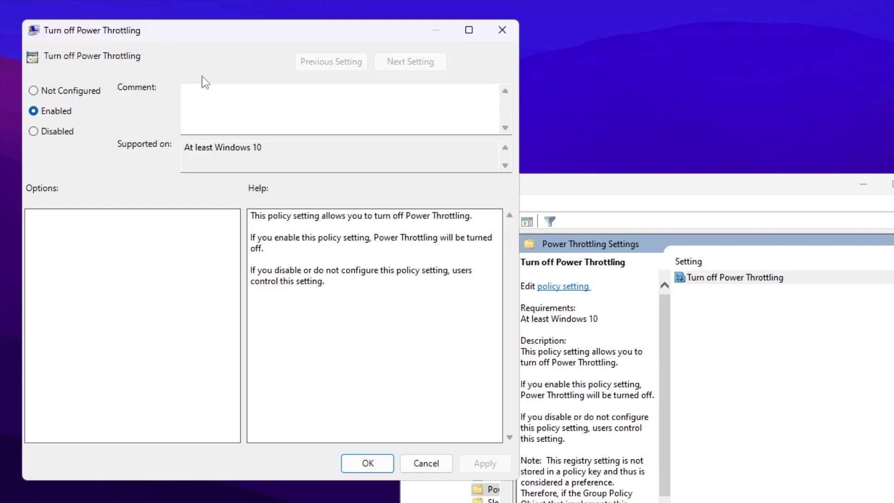
Step: Save the Turn off Power Throttling policy as Enabled and close its window
left_click(382, 470)
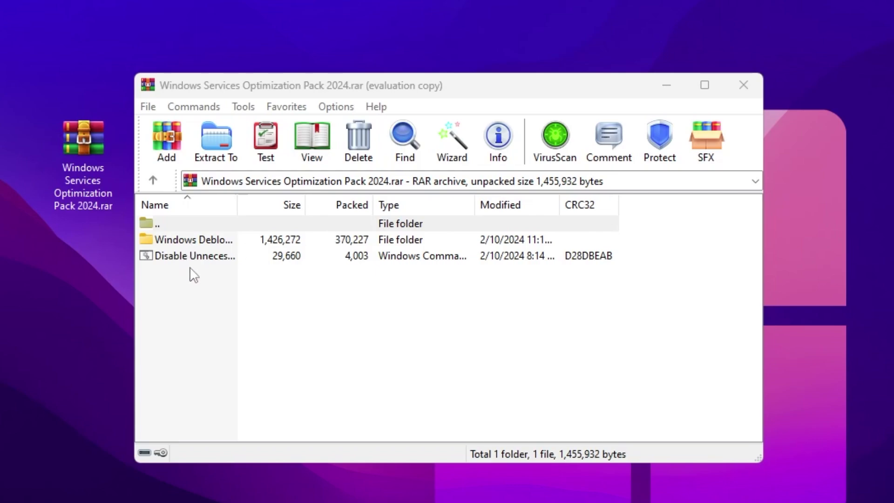
Step: Extract the Windows Debloater folder and services script from the archive to the desktop
left_click_drag(200, 287, 182, 246)
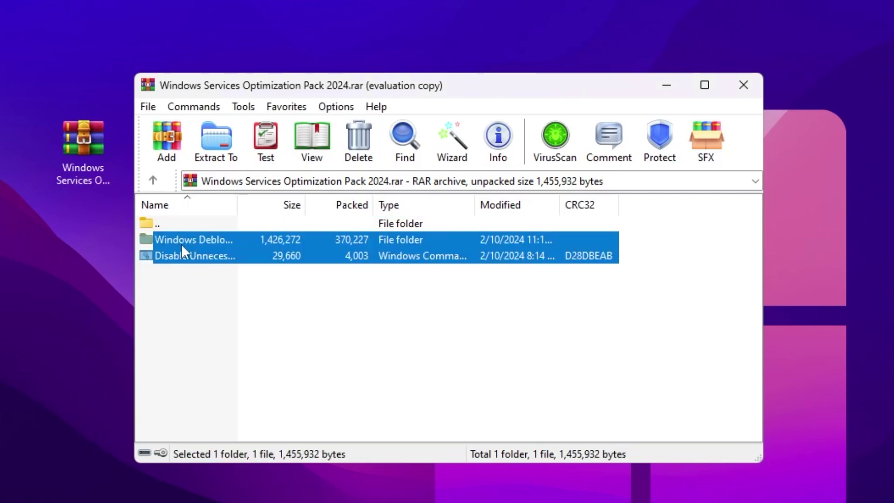
left_click_drag(26, 302, 32, 306)
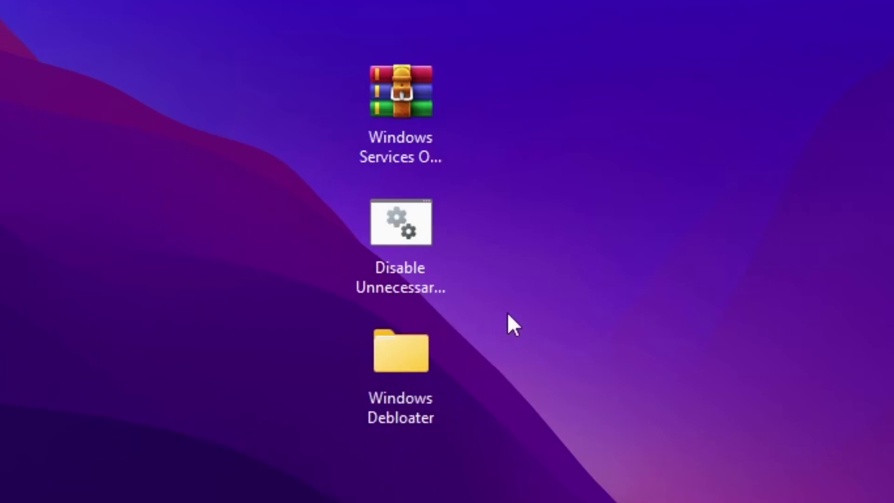
Step: Run the Disable Unnecessary Services script as administrator
double_click(439, 246)
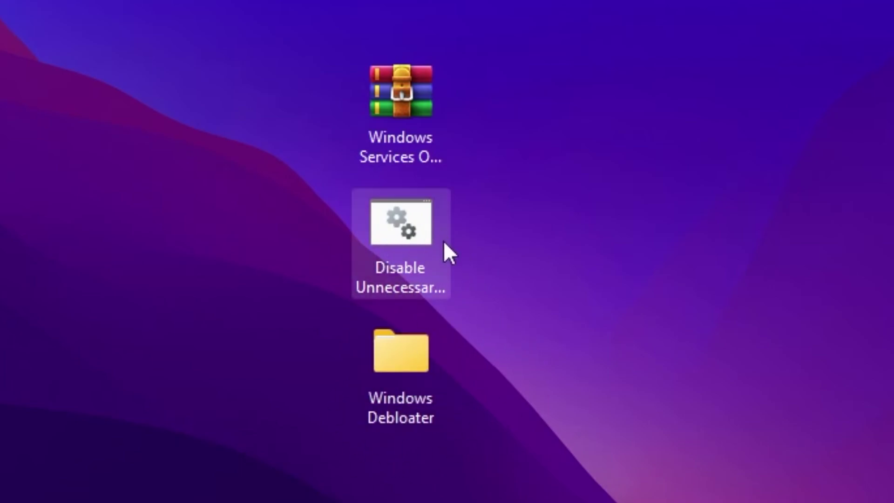
right_click(388, 218)
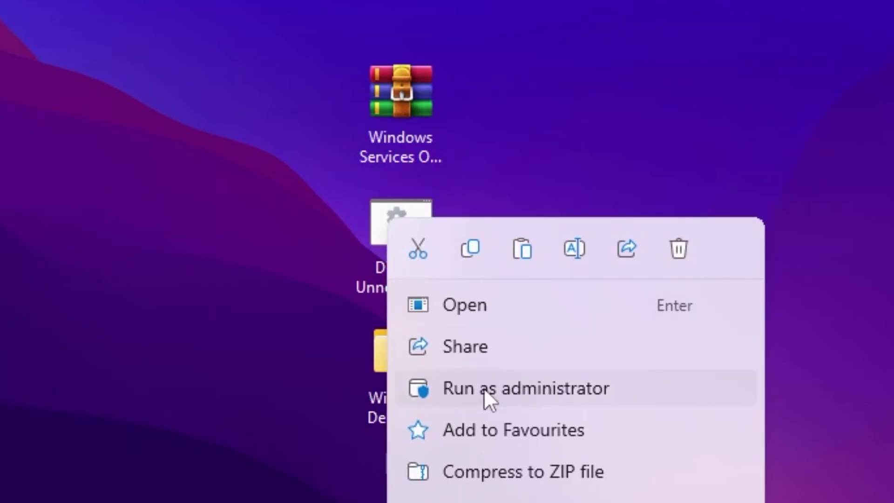
left_click(521, 388)
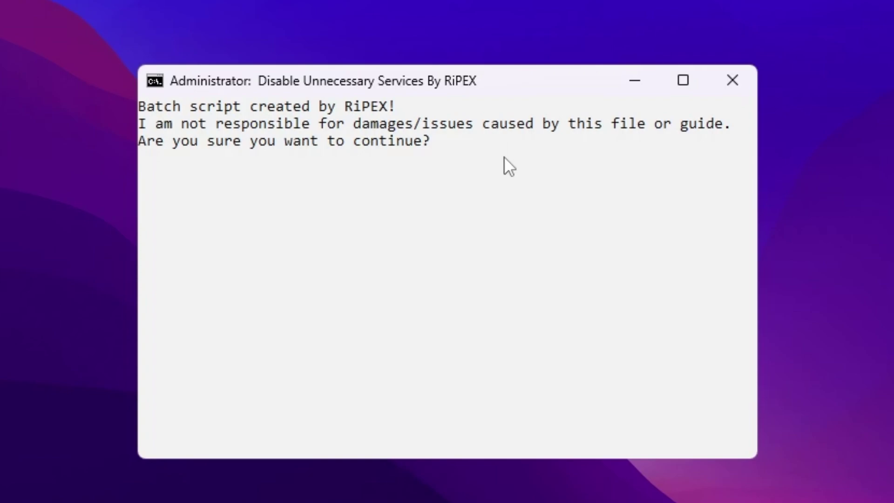
Step: Confirm the services script and choose its basic service disabler option
key("Return")
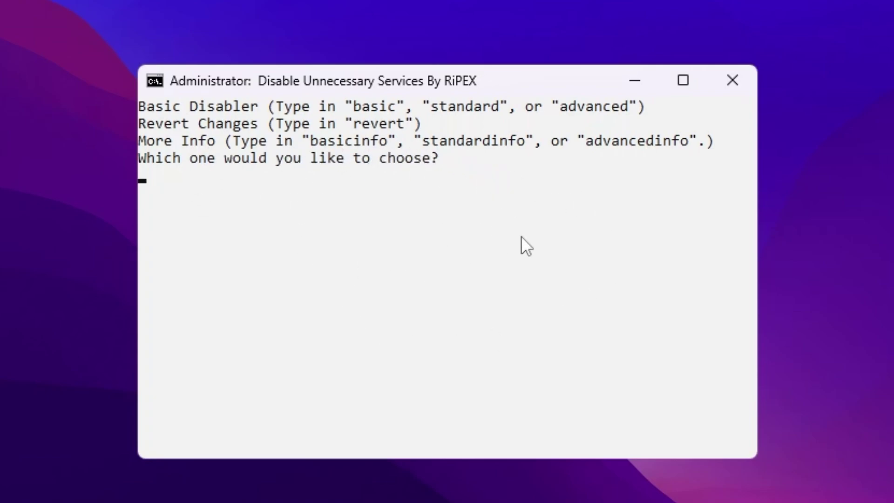
type("ba")
key("BackSpace")
key("Return")
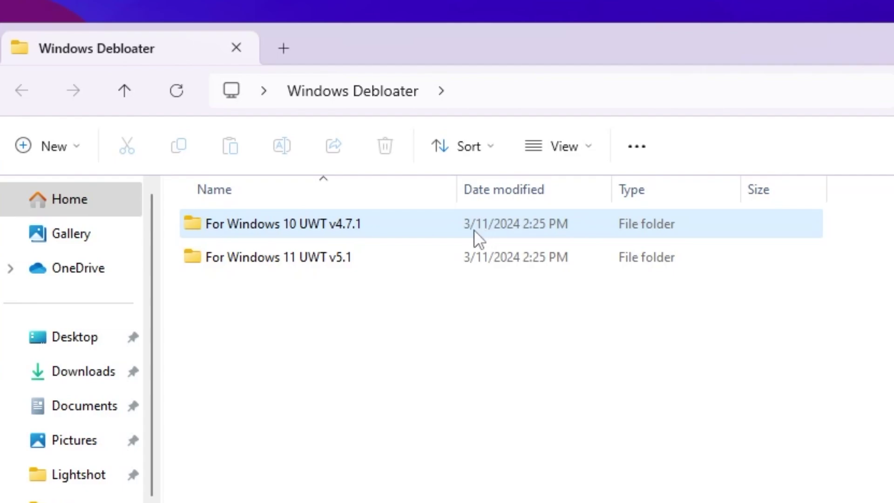
Step: Launch Ultimate Windows Tweaker 5.1 from the For Windows 11 UWT v5.1 folder with admin rights
left_click(314, 259)
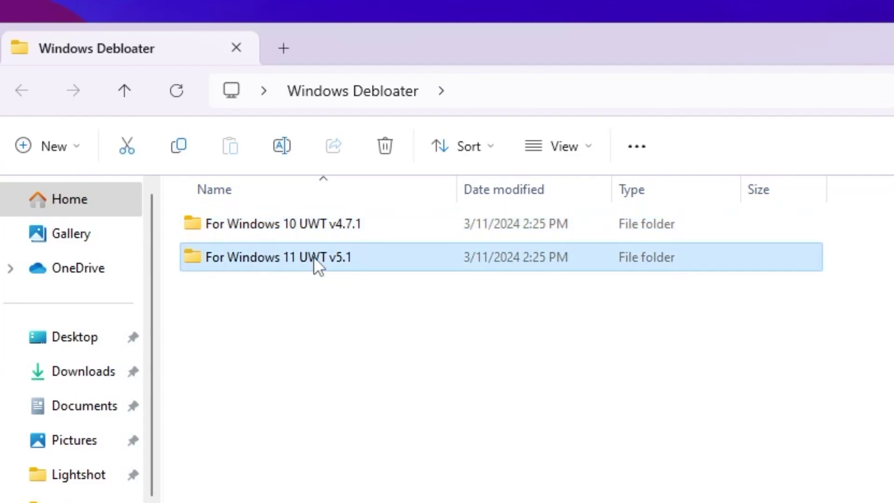
double_click(314, 256)
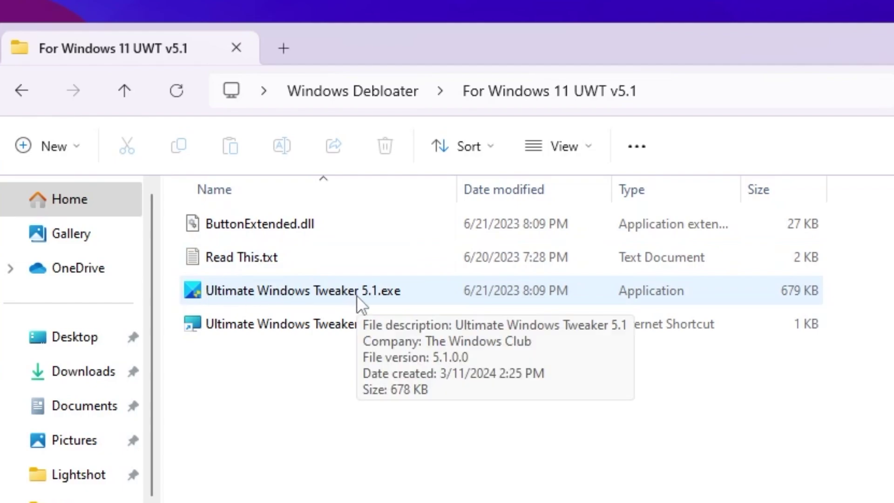
double_click(274, 293)
key("alt+y")
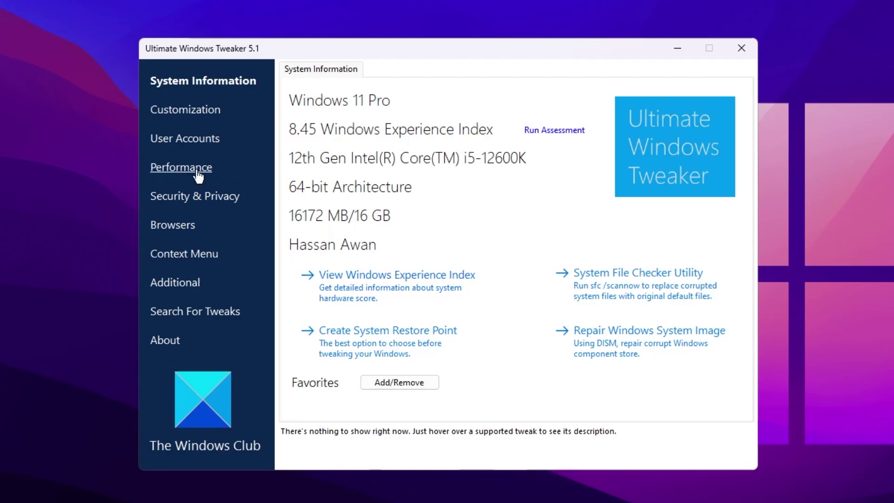
Step: Under Performance, enable the tweaks disabling the Prefetch service and Microsoft Edge preloading
left_click(176, 170)
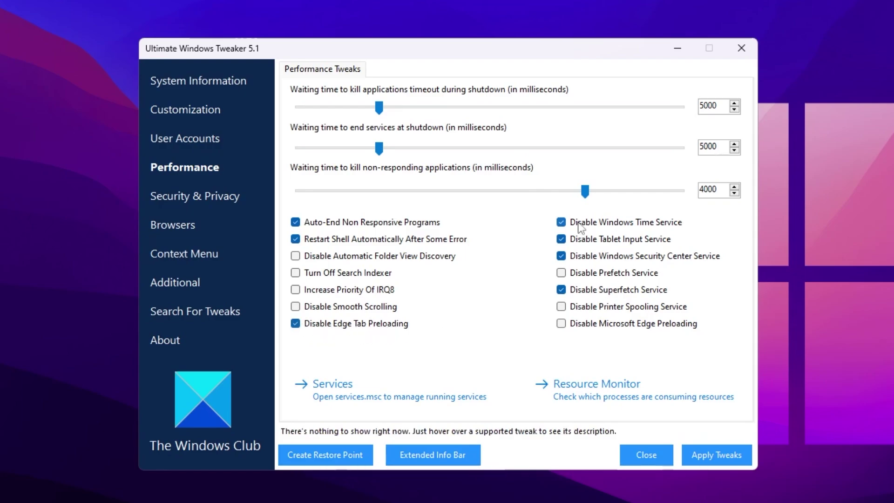
left_click(567, 276)
left_click(605, 325)
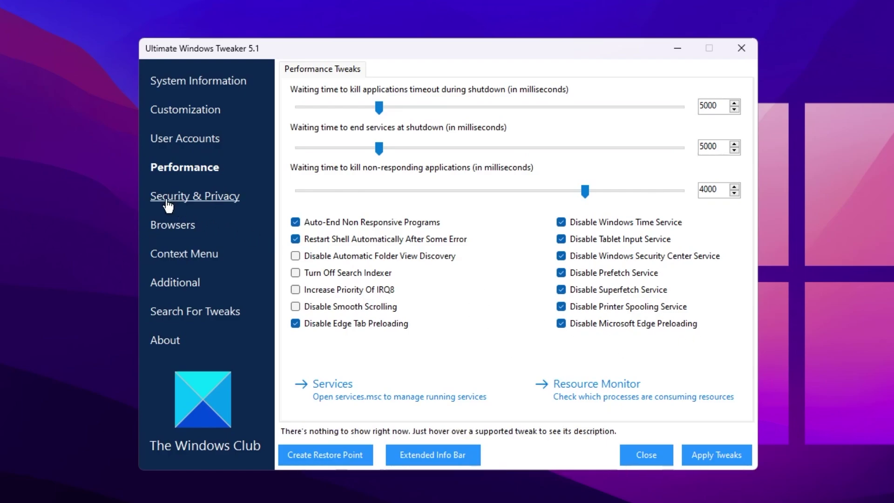
Step: Open the Privacy tab under Security & Privacy and review each telemetry and app-access option's description
left_click(221, 200)
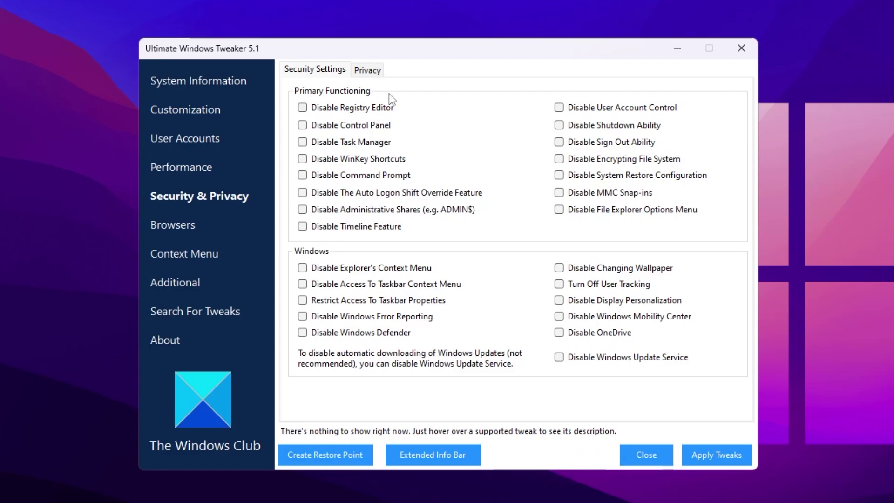
left_click(369, 75)
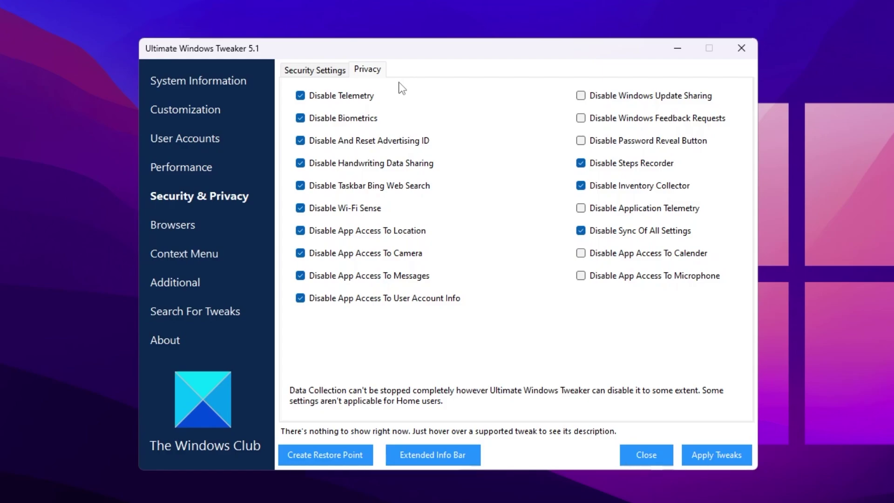
mouse_move(319, 104)
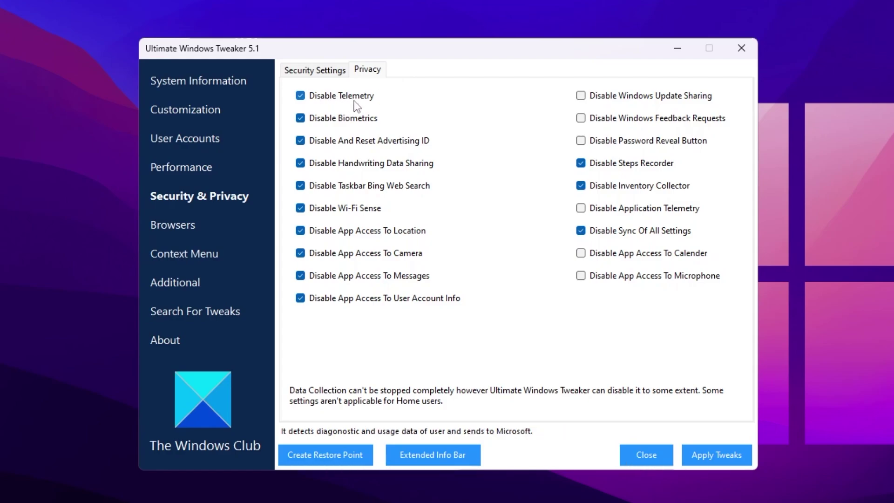
mouse_move(323, 122)
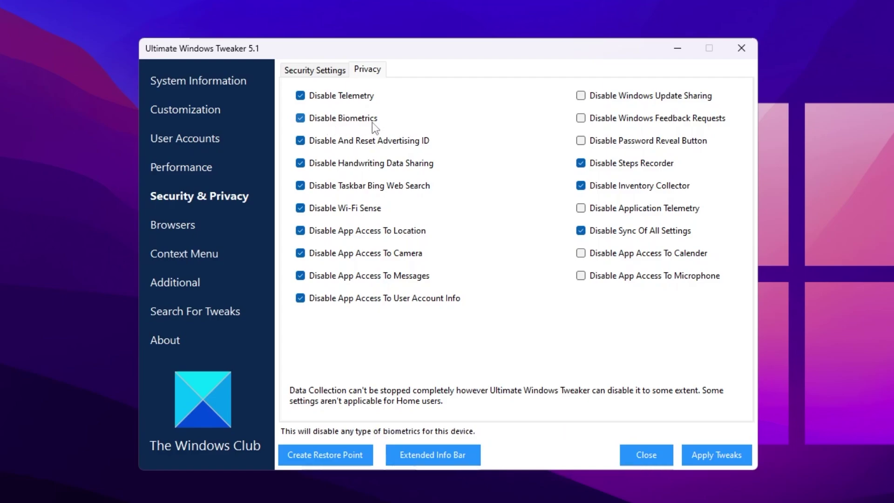
mouse_move(322, 143)
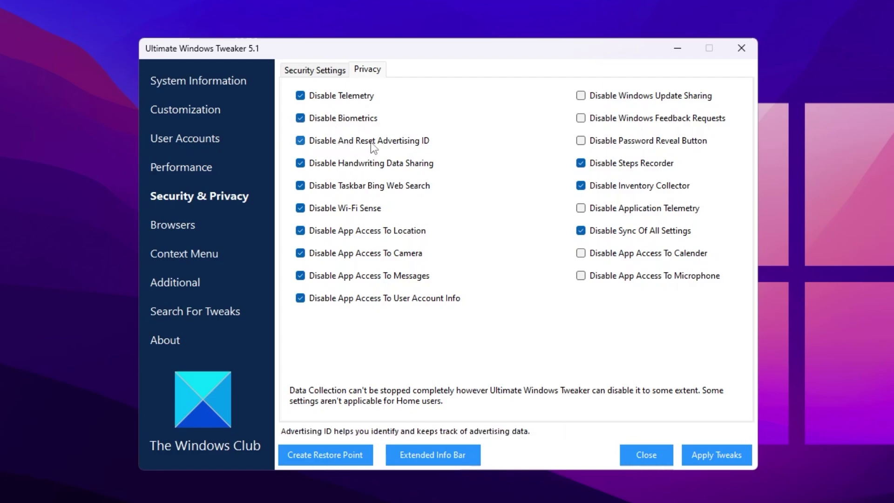
mouse_move(326, 165)
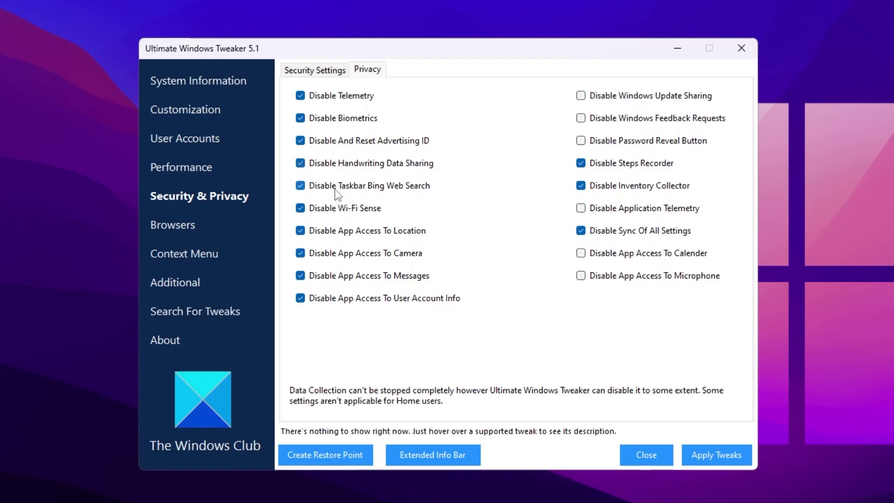
mouse_move(330, 190)
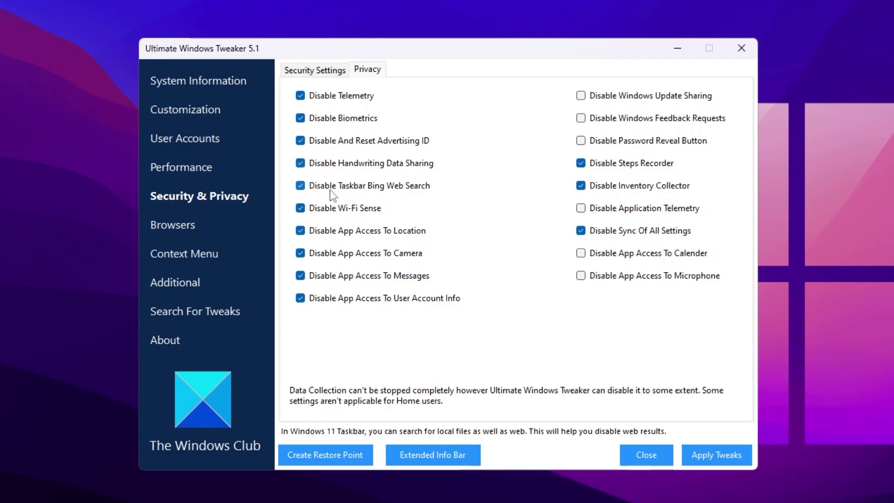
mouse_move(339, 210)
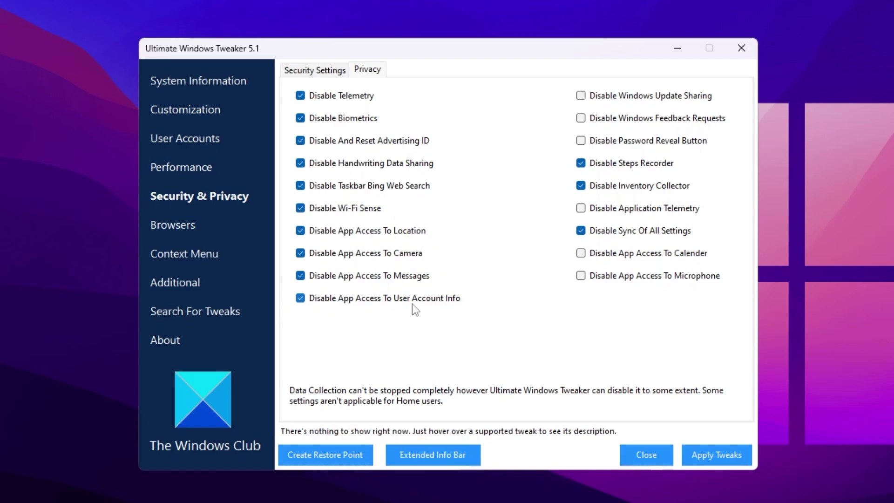
mouse_move(412, 304)
Step: From the Additional tweaks page, apply all chosen tweaks and close Ultimate Windows Tweaker
left_click(173, 282)
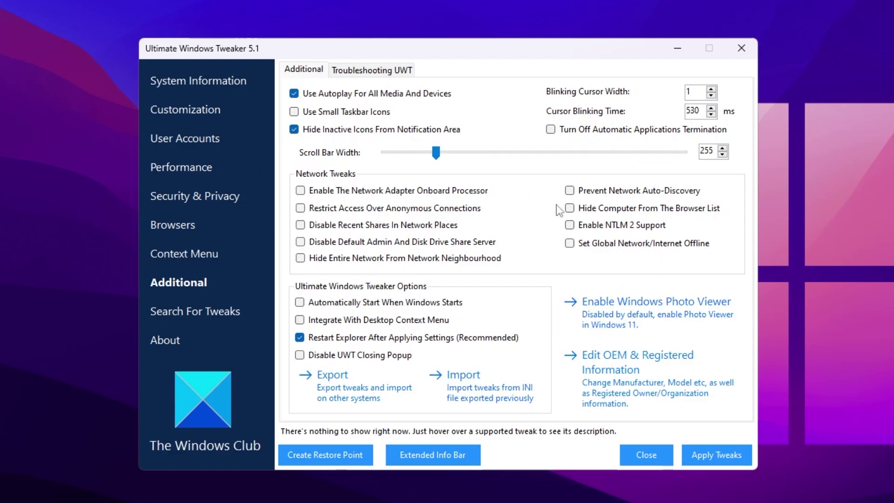
left_click(717, 455)
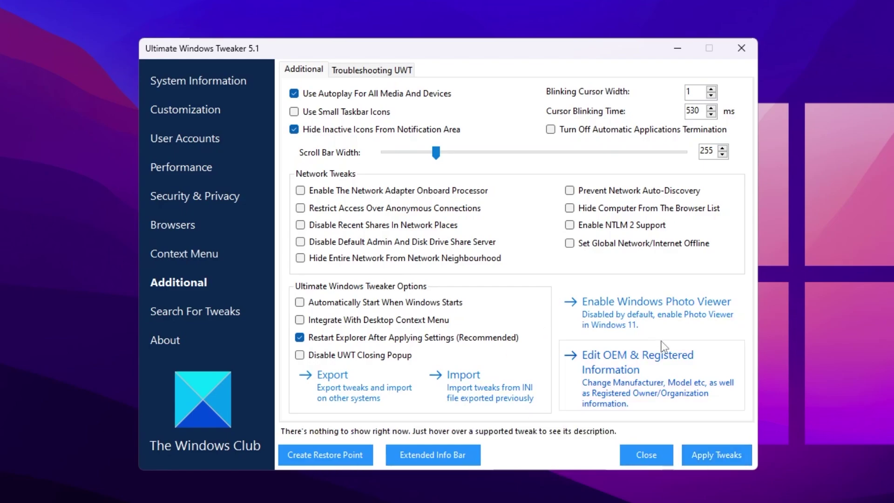
left_click(750, 56)
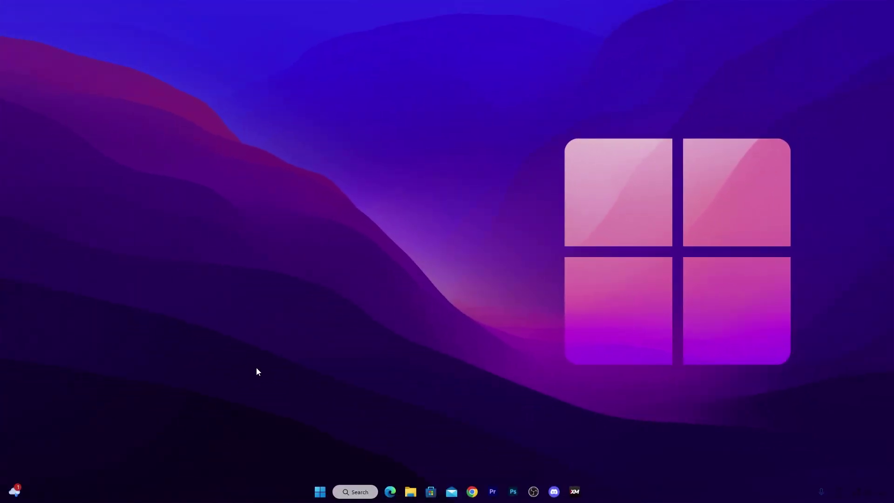
Step: Open Services and set Windows Error Reporting Service's startup type to Disabled
left_click(355, 491)
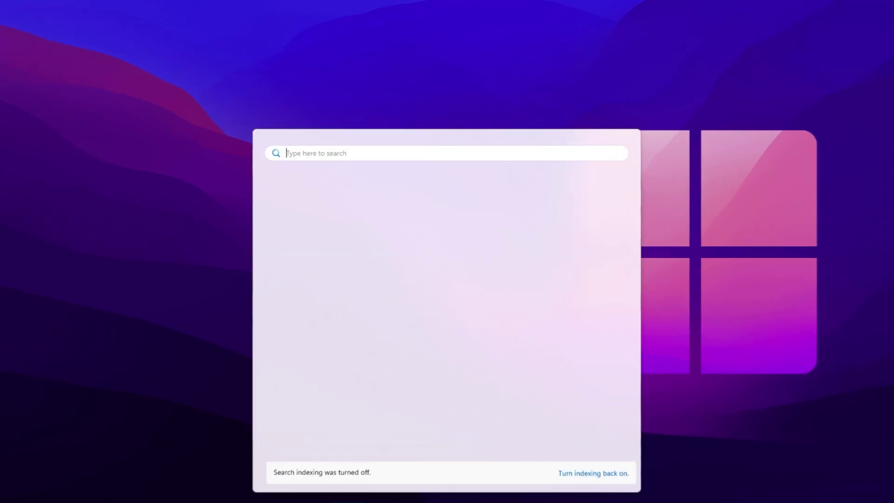
type("ser")
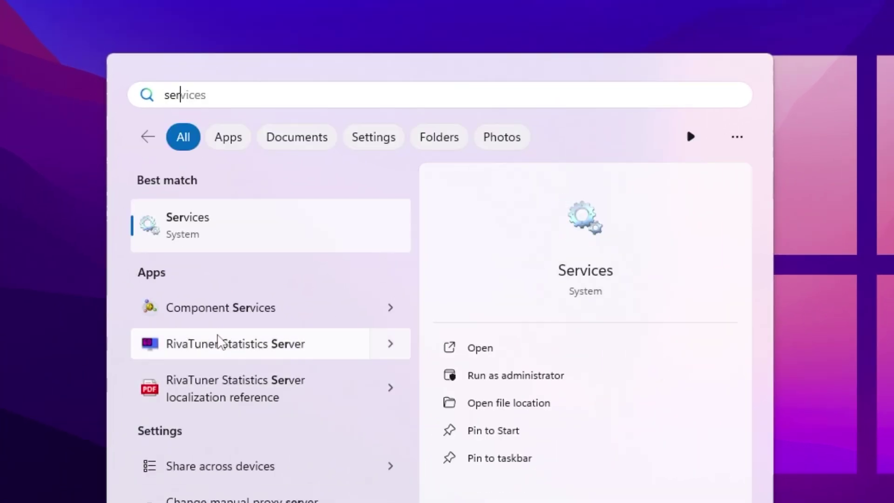
left_click(207, 239)
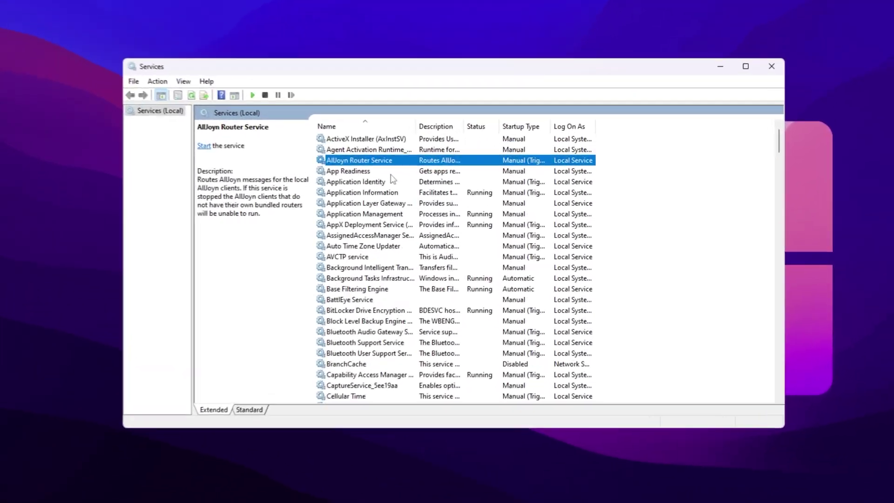
key("w")
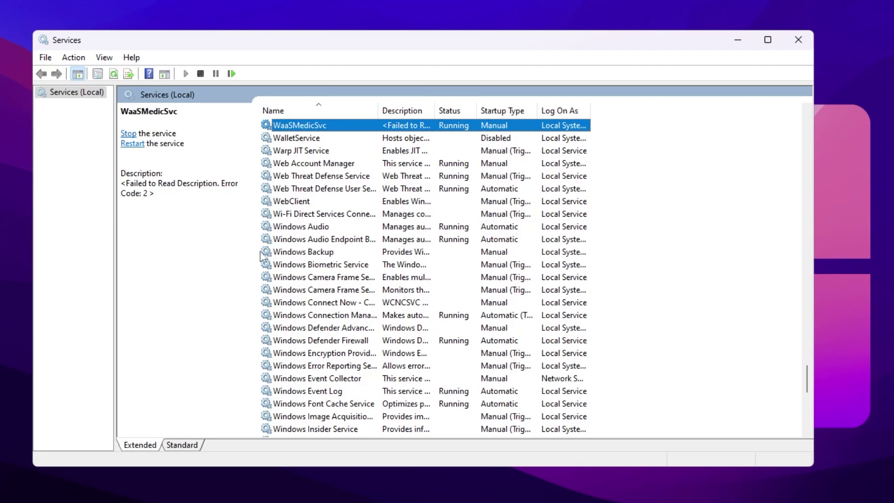
key("Down")
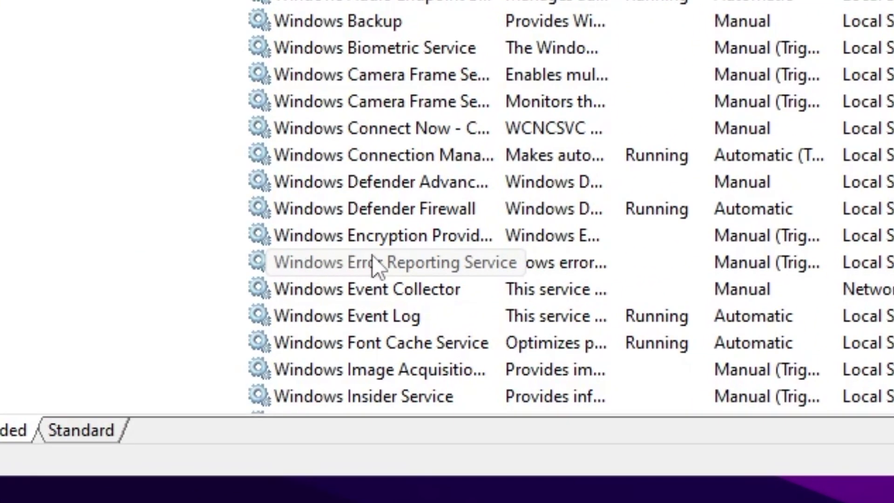
right_click(307, 263)
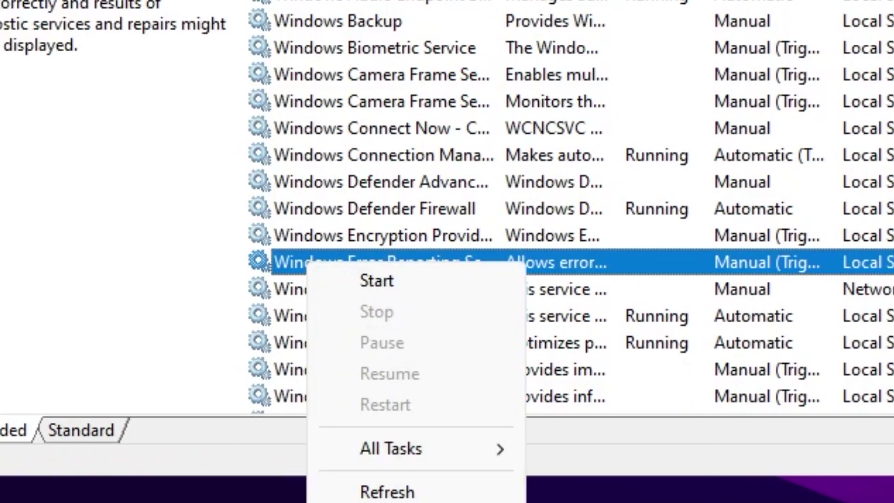
key("r")
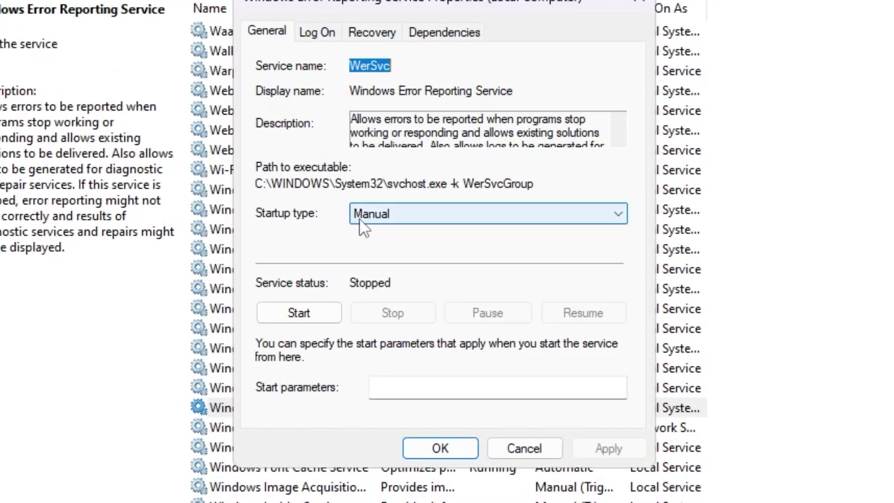
left_click(485, 4)
left_click(398, 273)
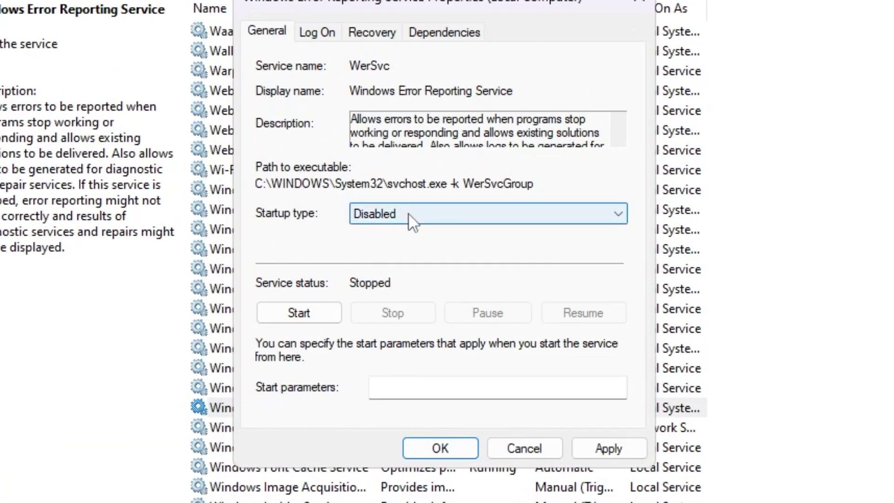
left_click(619, 448)
left_click(438, 448)
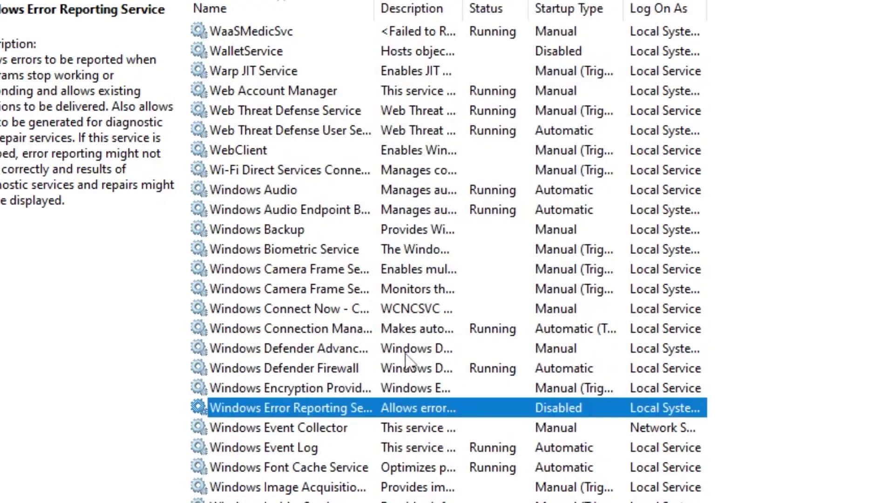
Step: Set the Windows Update service's startup type to Disabled
scroll(317, 331, "down", 5)
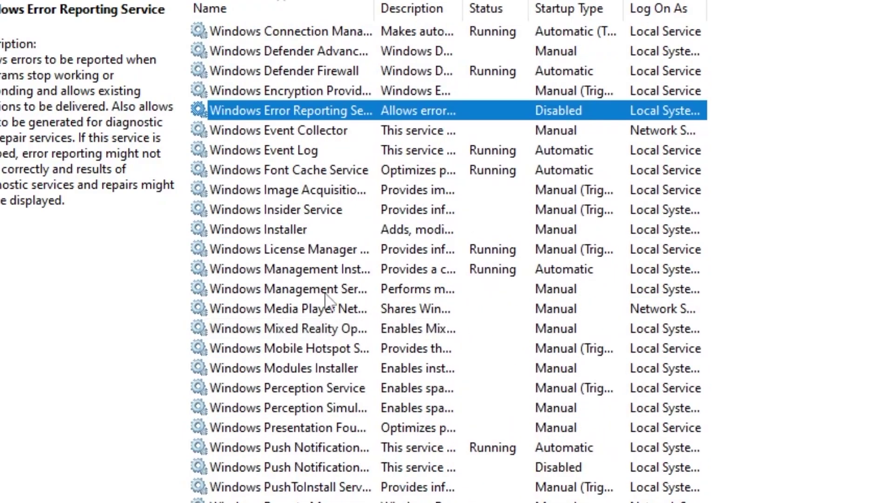
scroll(326, 299, "down", 4)
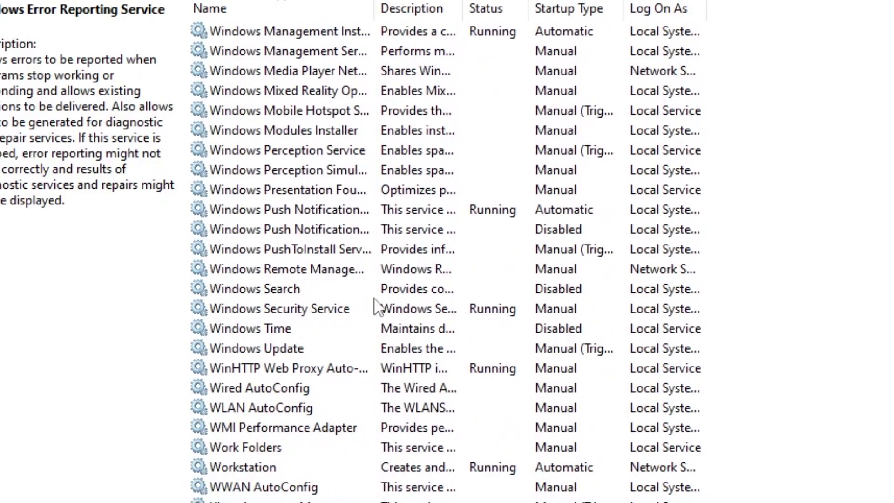
right_click(251, 350)
left_click(302, 502)
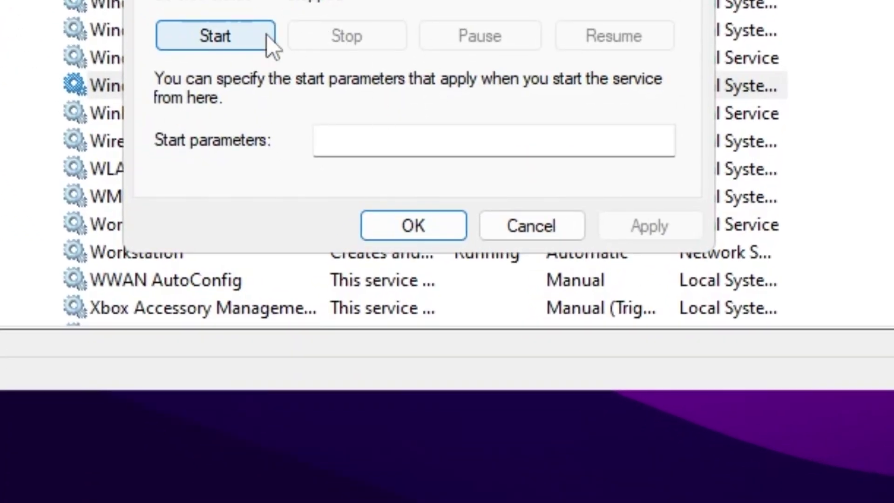
left_click(403, 218)
left_click(426, 269)
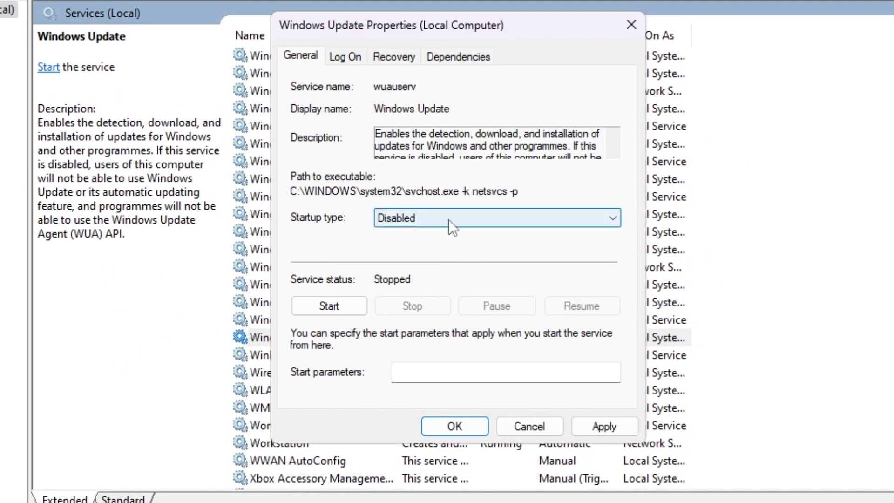
left_click(601, 427)
left_click(454, 425)
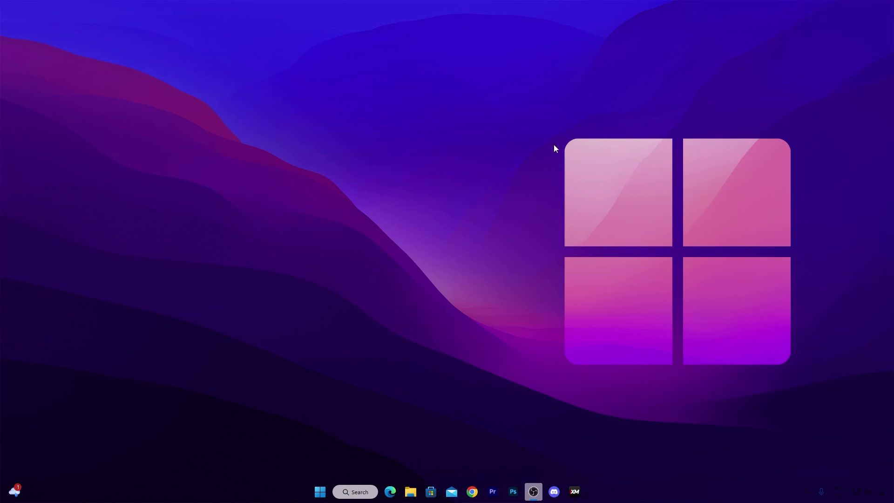
Step: Launch System Configuration by running msconfig from the Run box
key("super+r")
left_click_drag(105, 387, 474, 218)
type("msconfig")
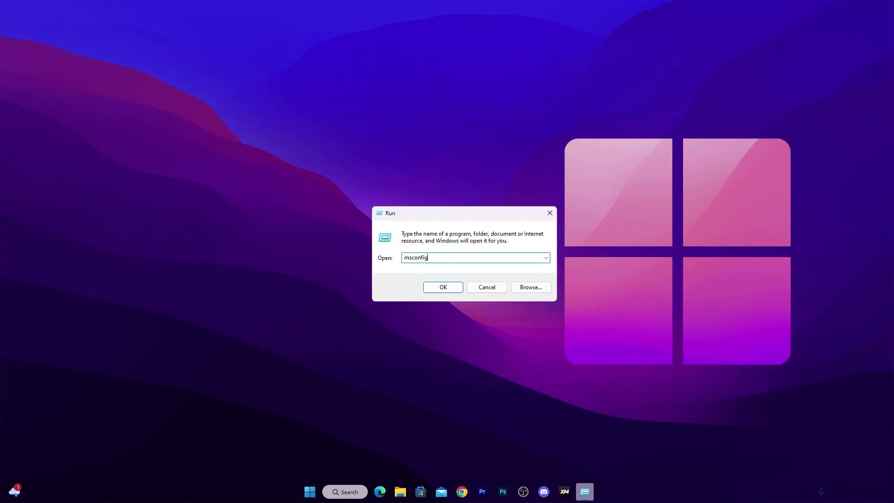
key("Return")
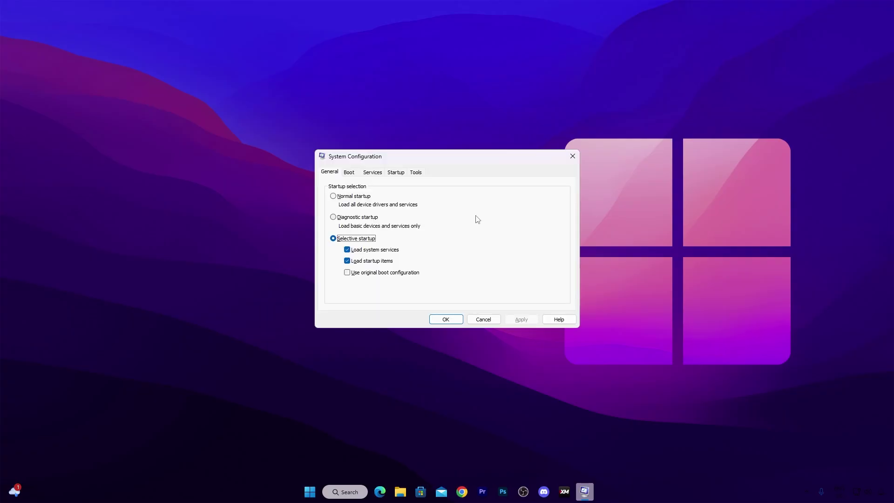
Step: In the Boot tab's advanced options, set Number of processors to 16 and save
left_click(348, 172)
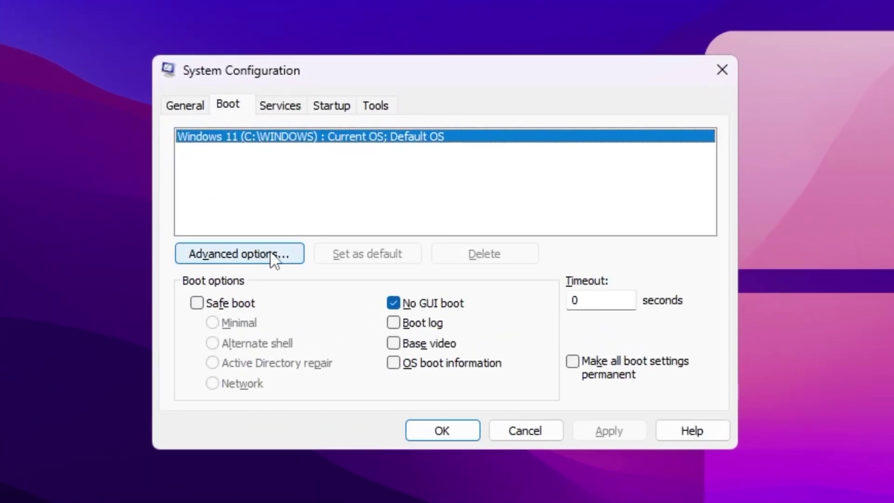
left_click(237, 258)
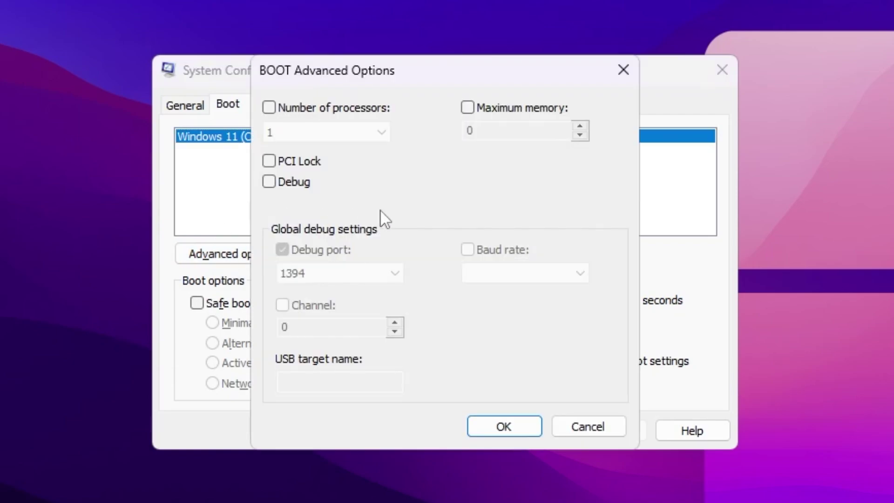
left_click(272, 111)
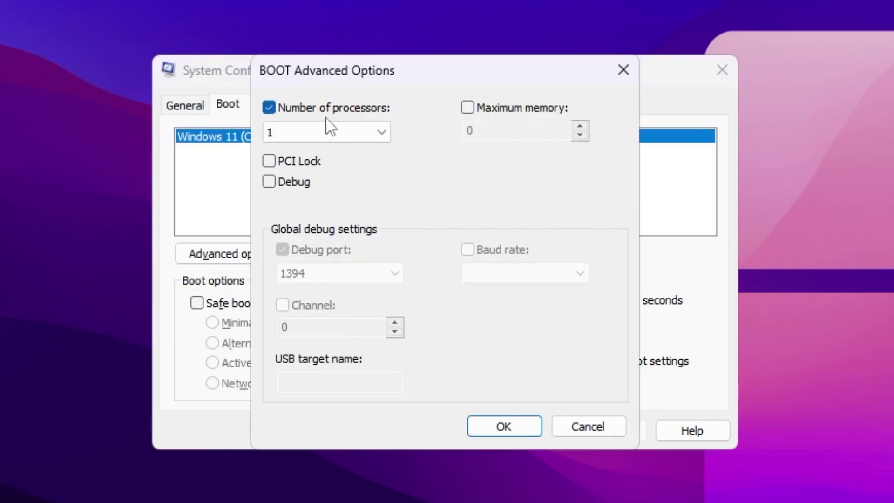
left_click(380, 135)
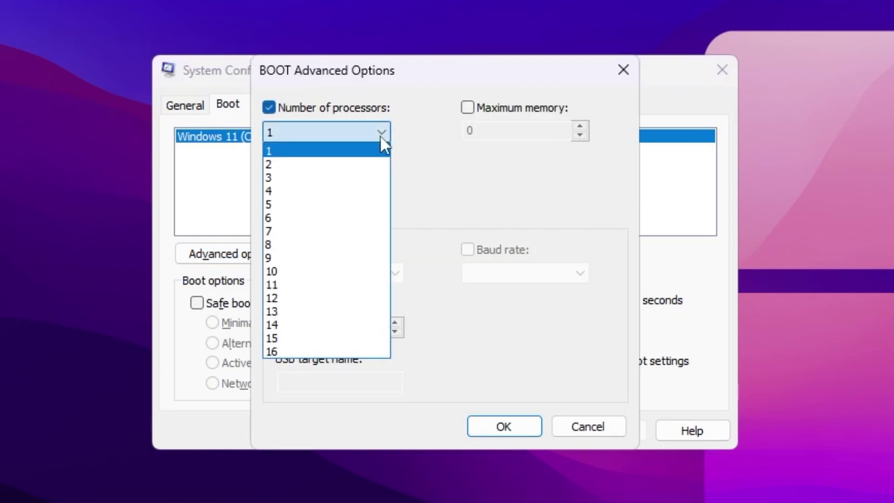
left_click(274, 351)
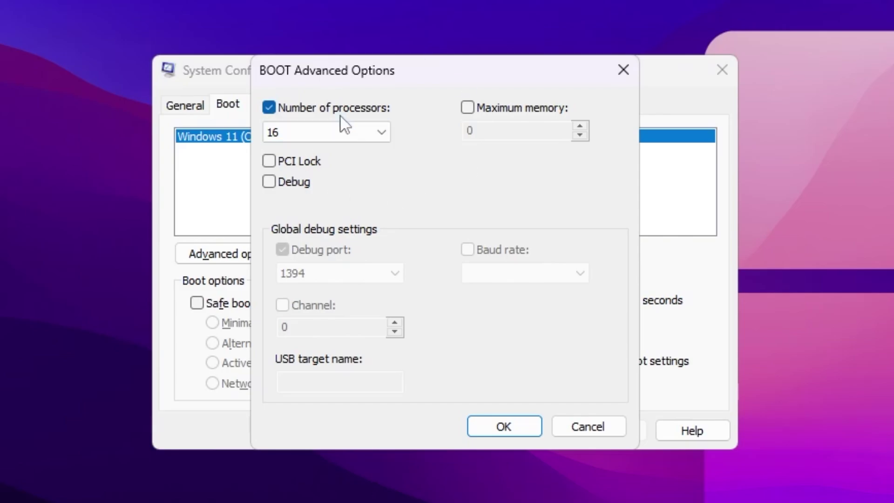
left_click(504, 426)
left_click(588, 428)
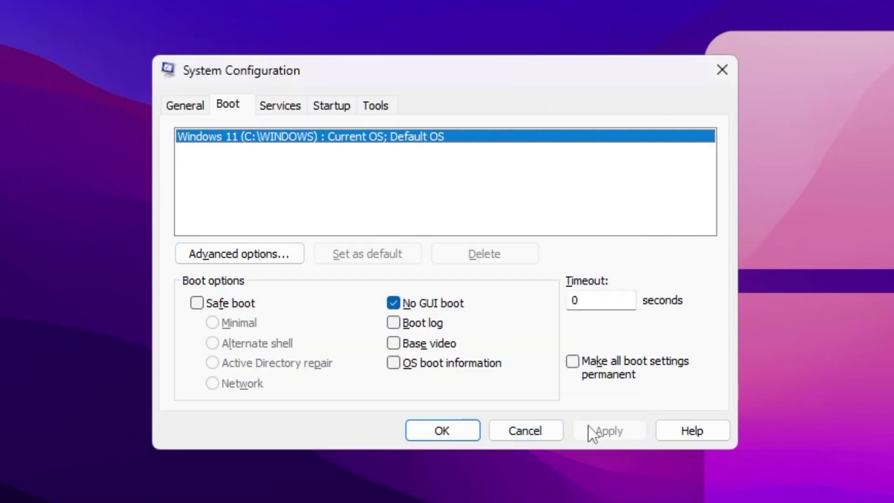
left_click(445, 426)
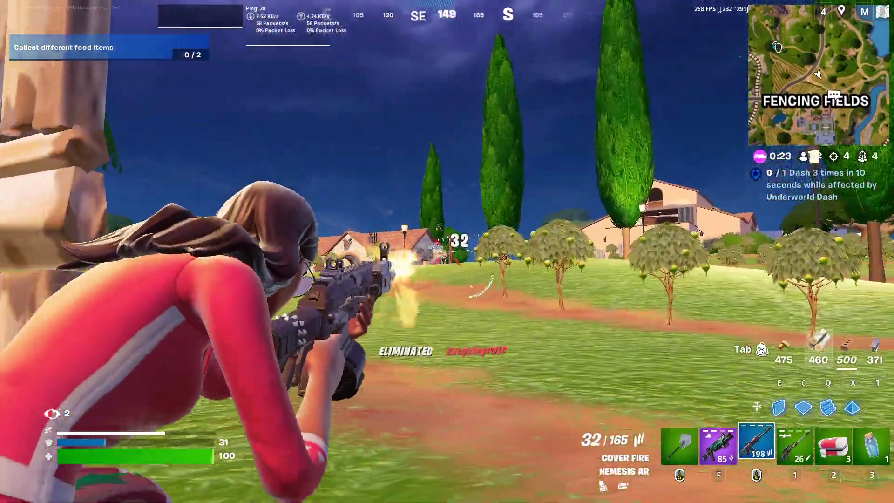
key("w")
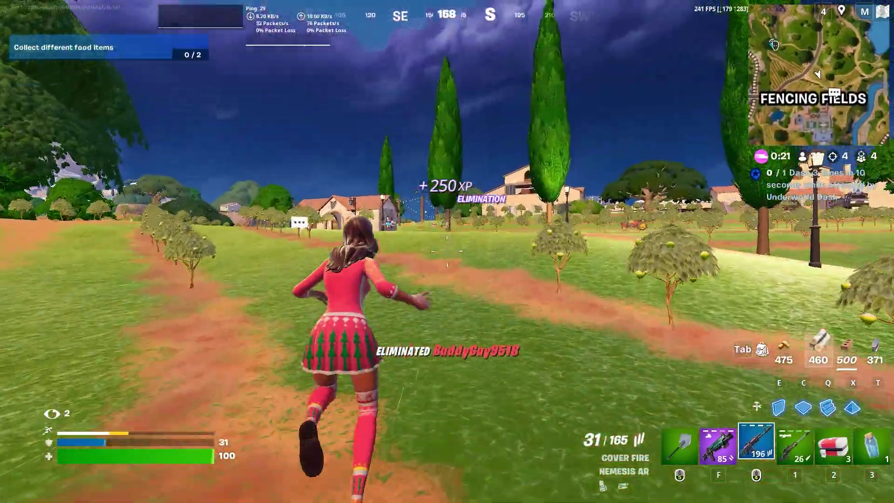